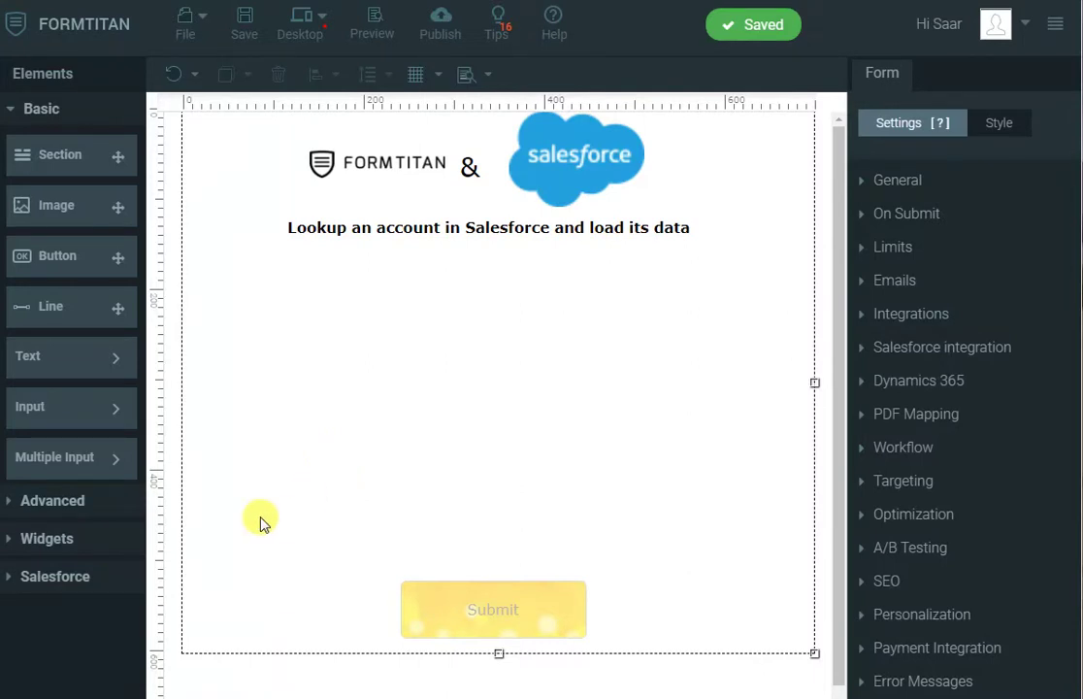
Add a Salesforce Lookup field labelled 'Account' below the form title and select it
left_click(80, 575)
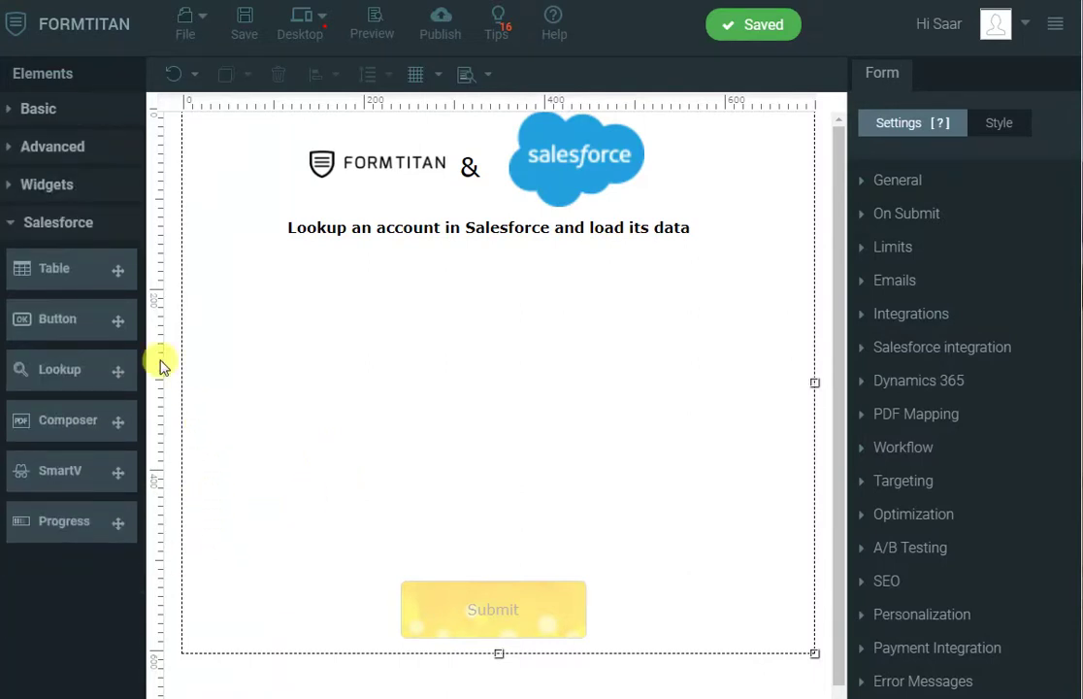
left_click_drag(65, 370, 394, 285)
type("Account")
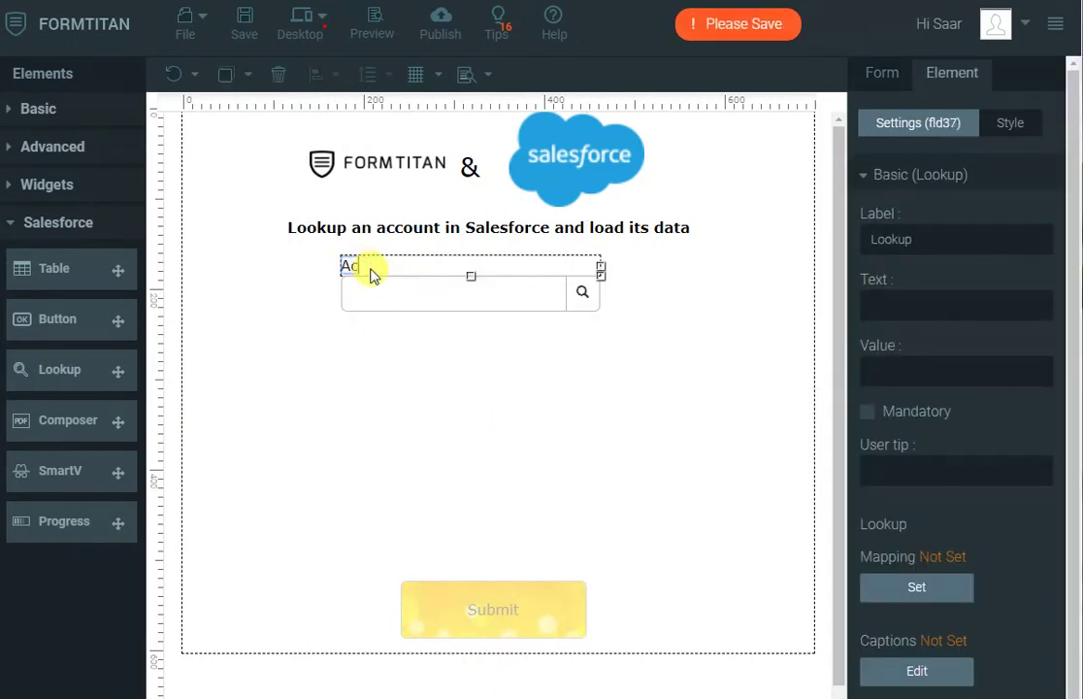
left_click(531, 516)
left_click(506, 291)
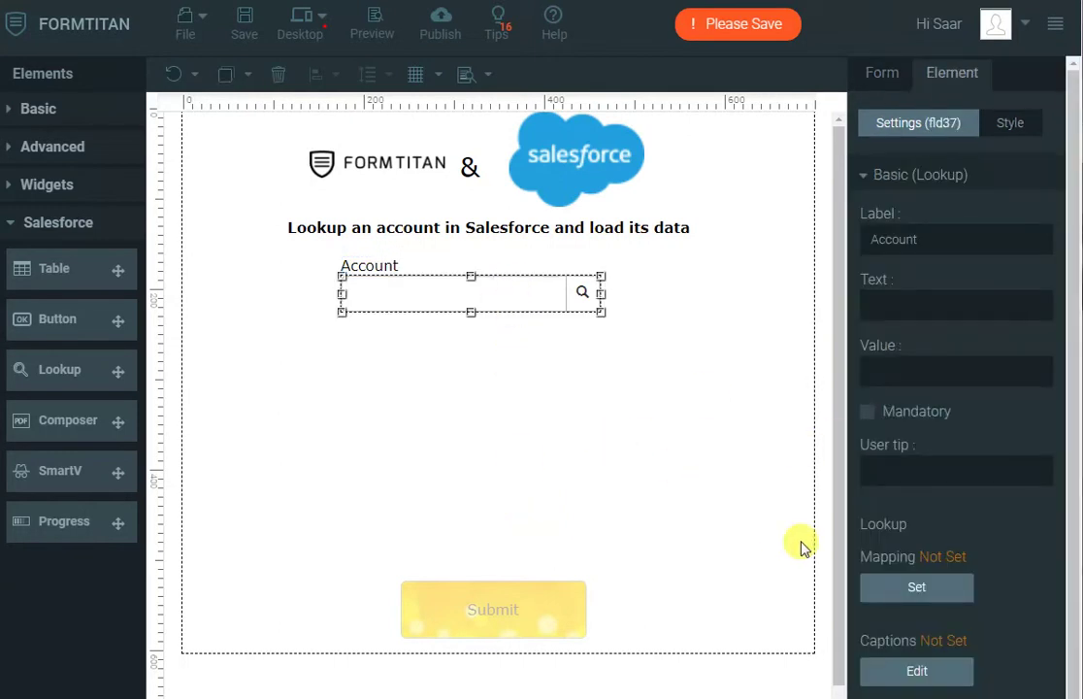
Set Account as the Salesforce object in the Account lookup's mapping dialog
left_click(917, 588)
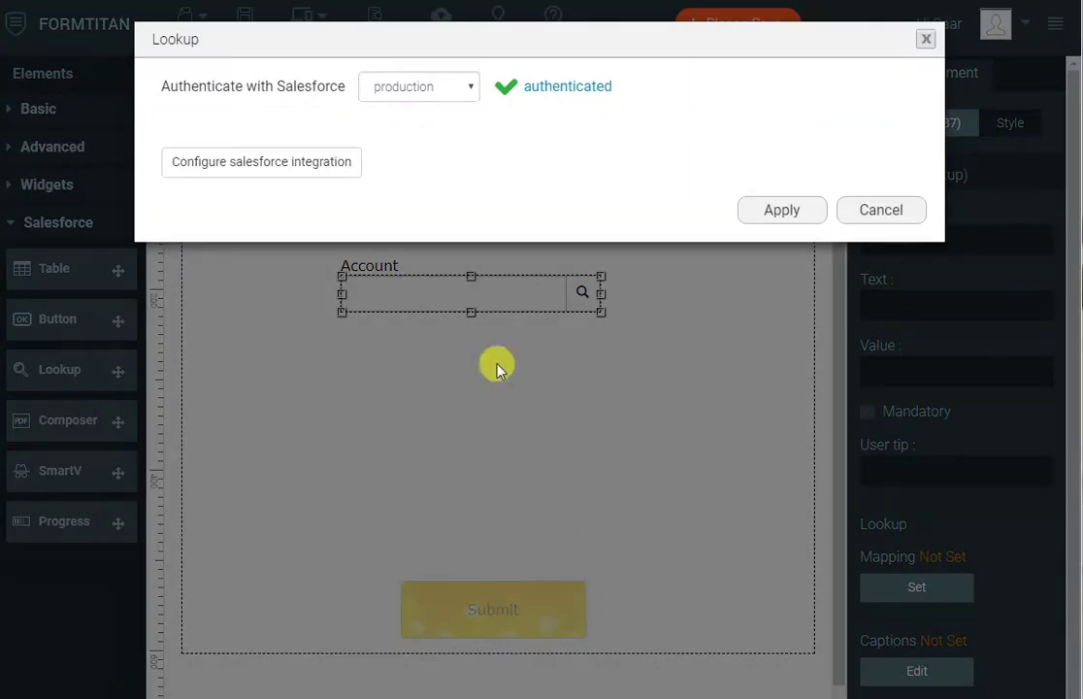
left_click(305, 161)
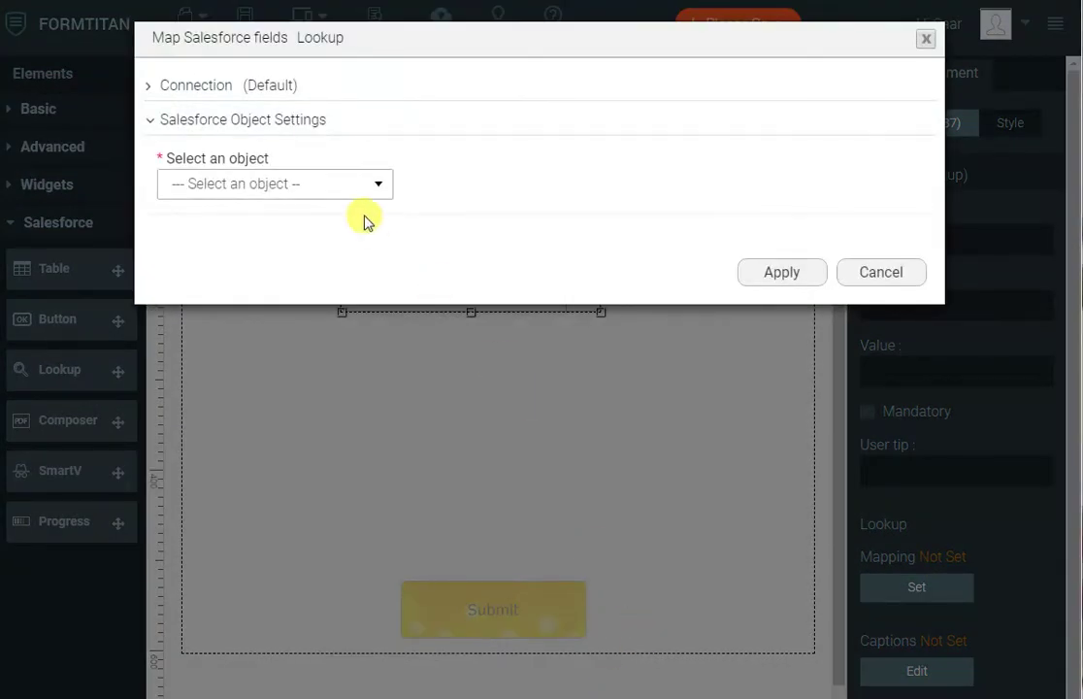
left_click(364, 199)
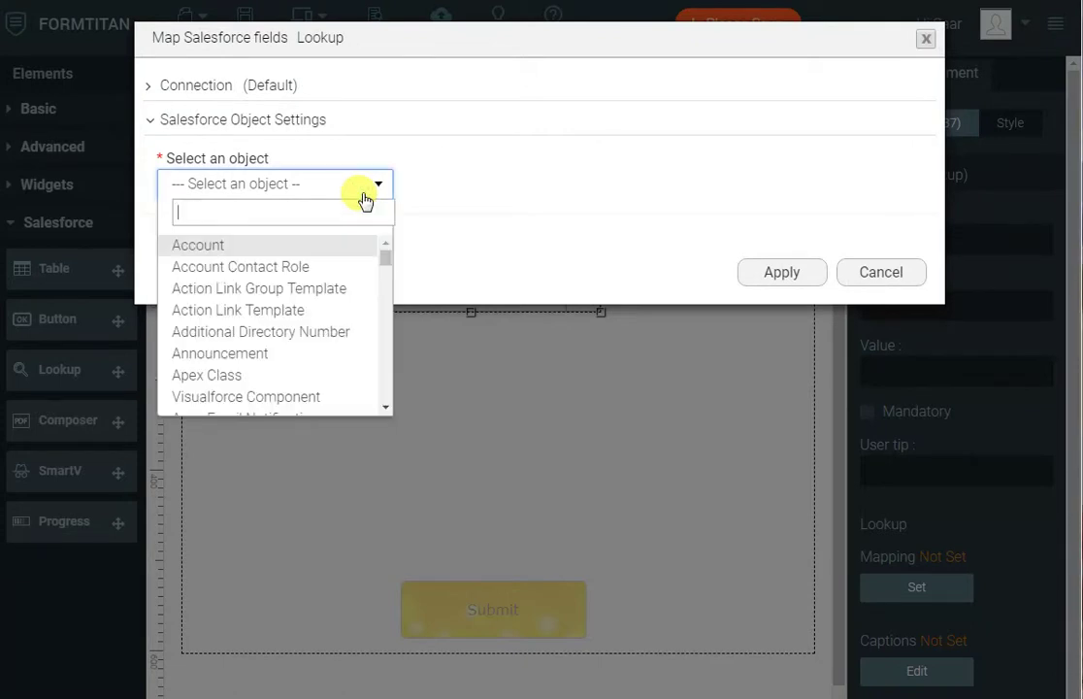
key("Down")
key("Up")
key("Return")
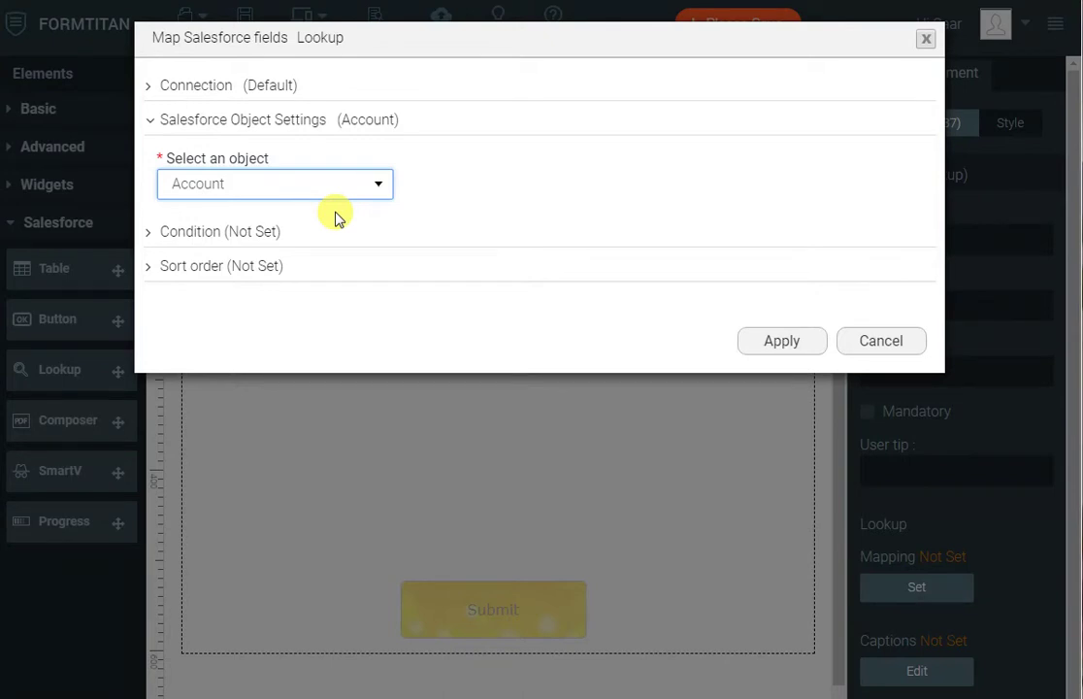
left_click(767, 342)
Show Account ID and Account Name as lookup columns, with Account ID as the value
left_click(324, 190)
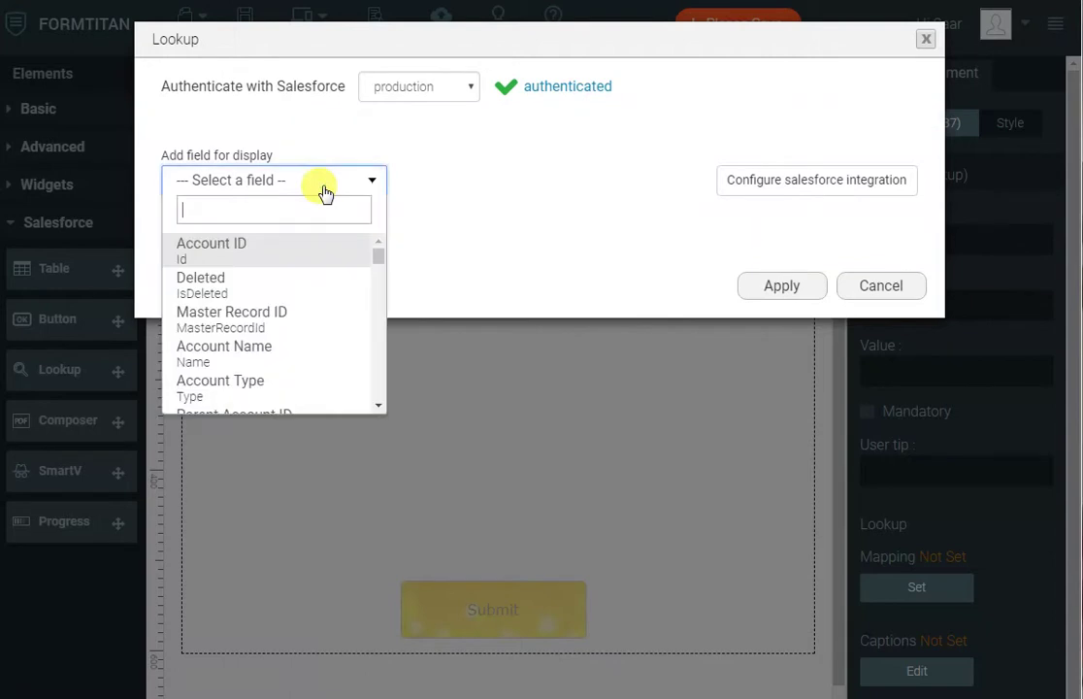
left_click(266, 249)
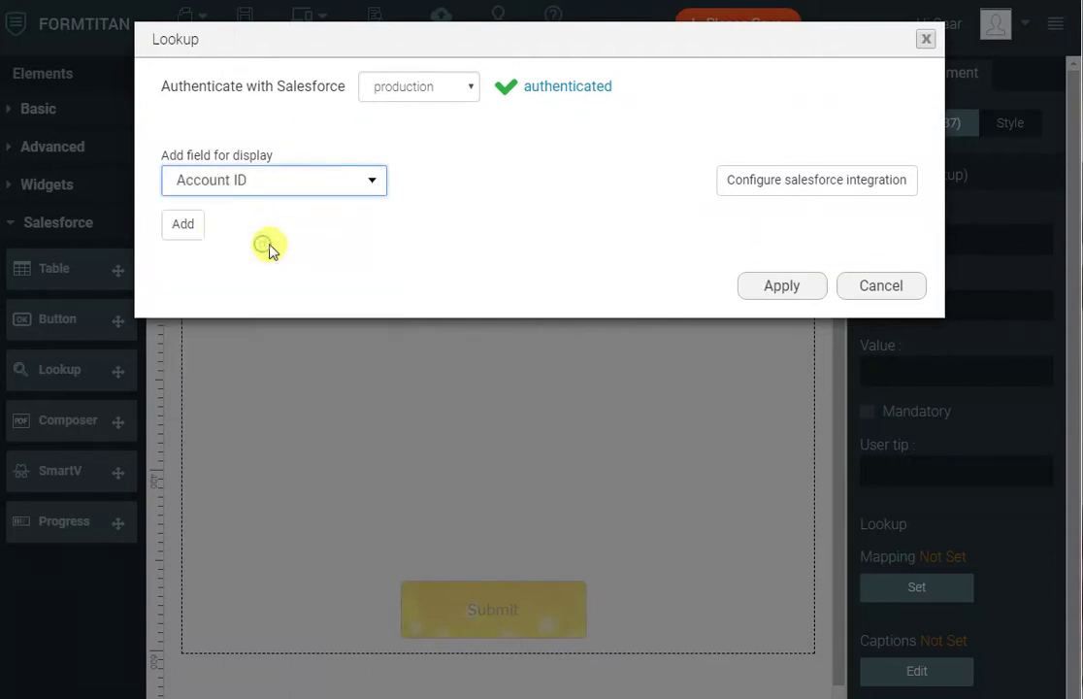
left_click(183, 226)
left_click(267, 527)
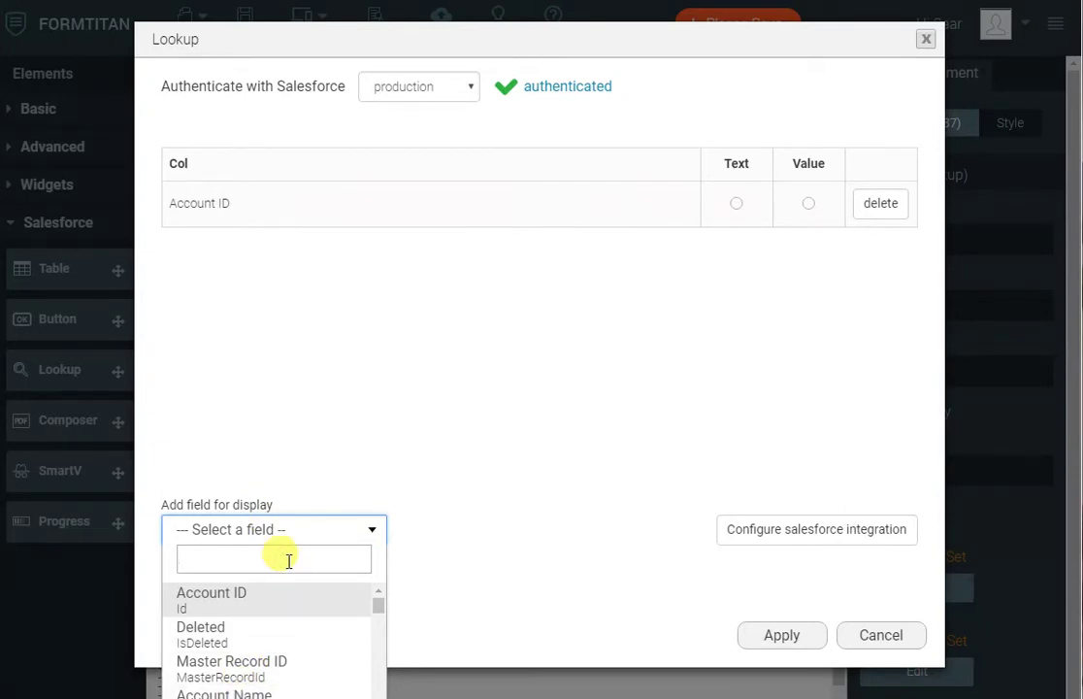
type("name")
key("Return")
left_click(182, 574)
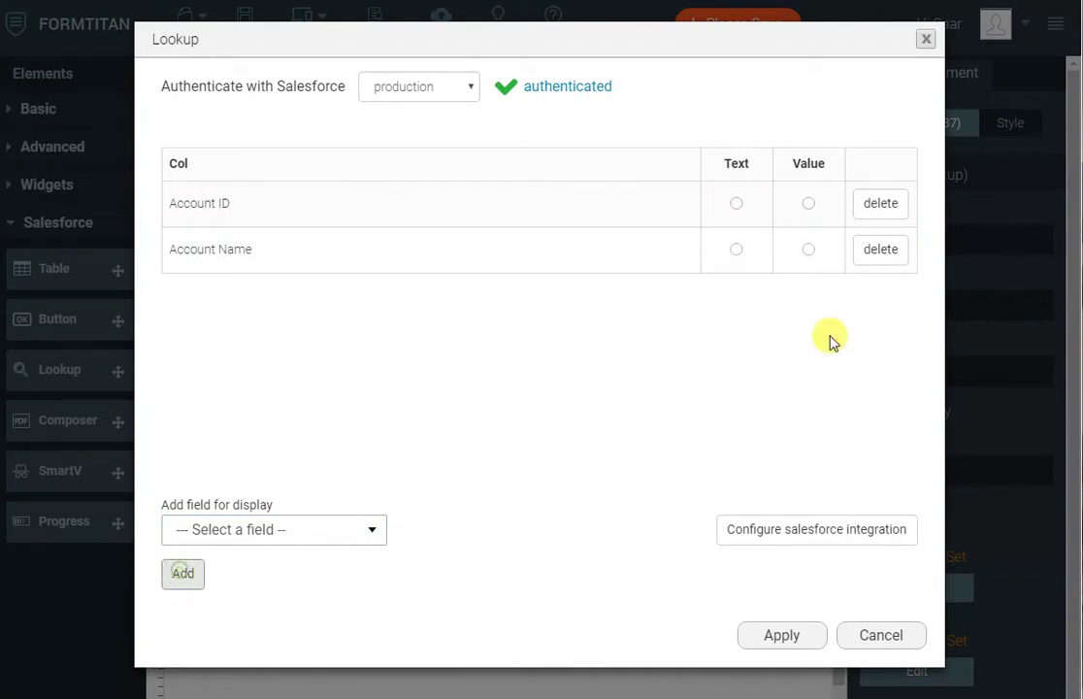
left_click(809, 203)
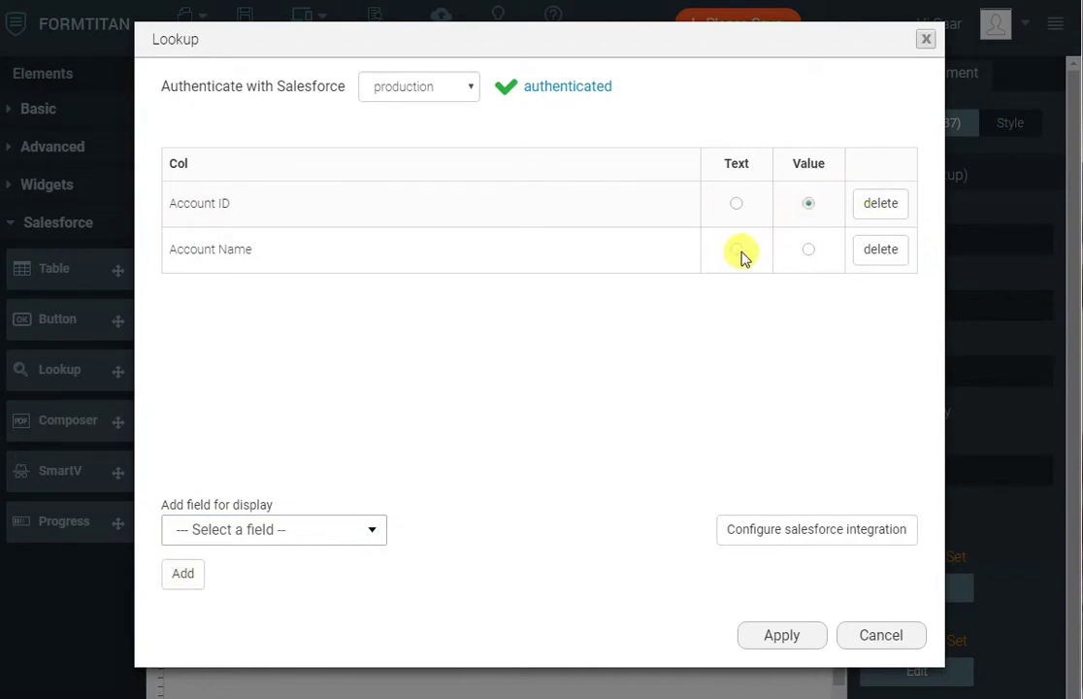
left_click(784, 637)
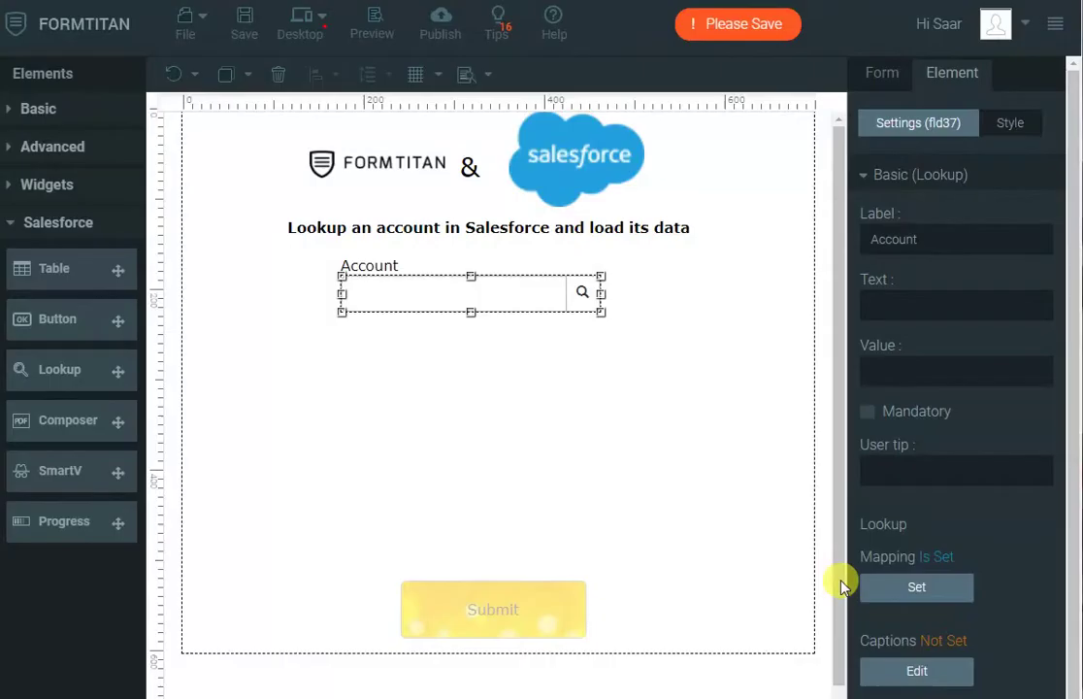
Add an 'Account Number' textbox and a DropDown field beneath the Account lookup
left_click(704, 390)
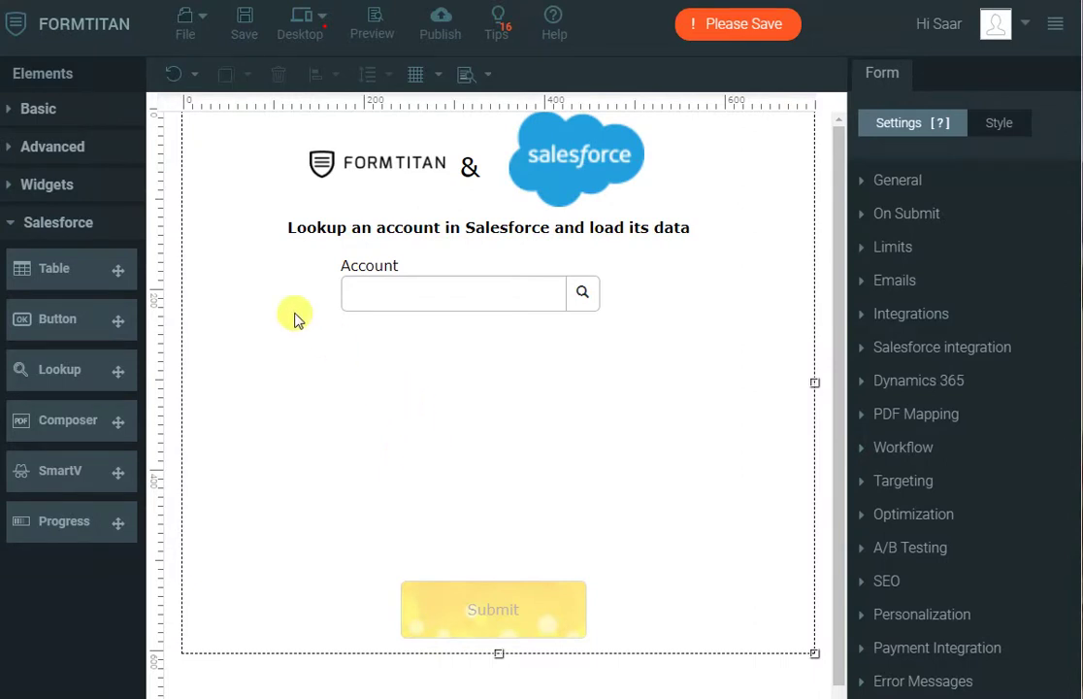
left_click(49, 106)
left_click(92, 406)
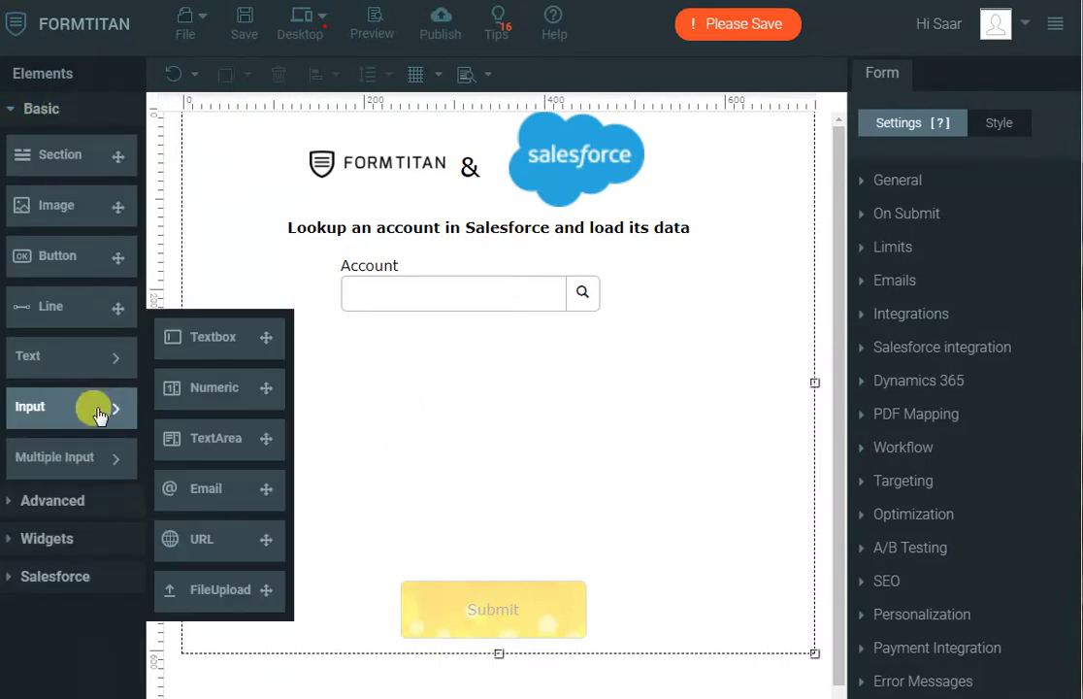
left_click_drag(189, 339, 396, 358)
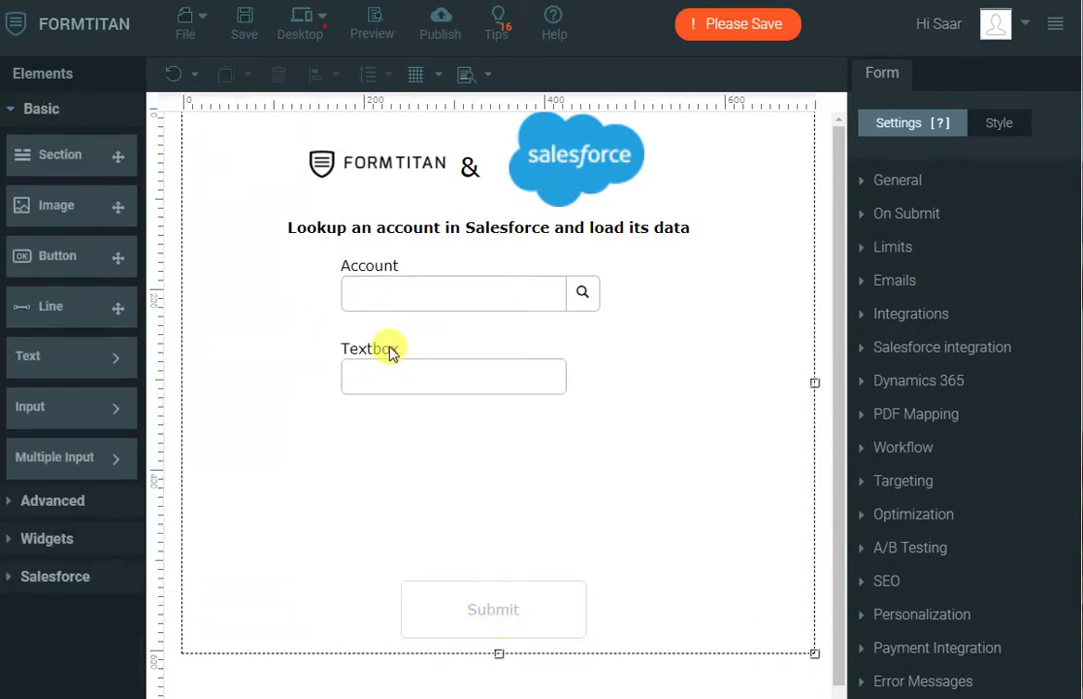
double_click(363, 342)
type("Account Number")
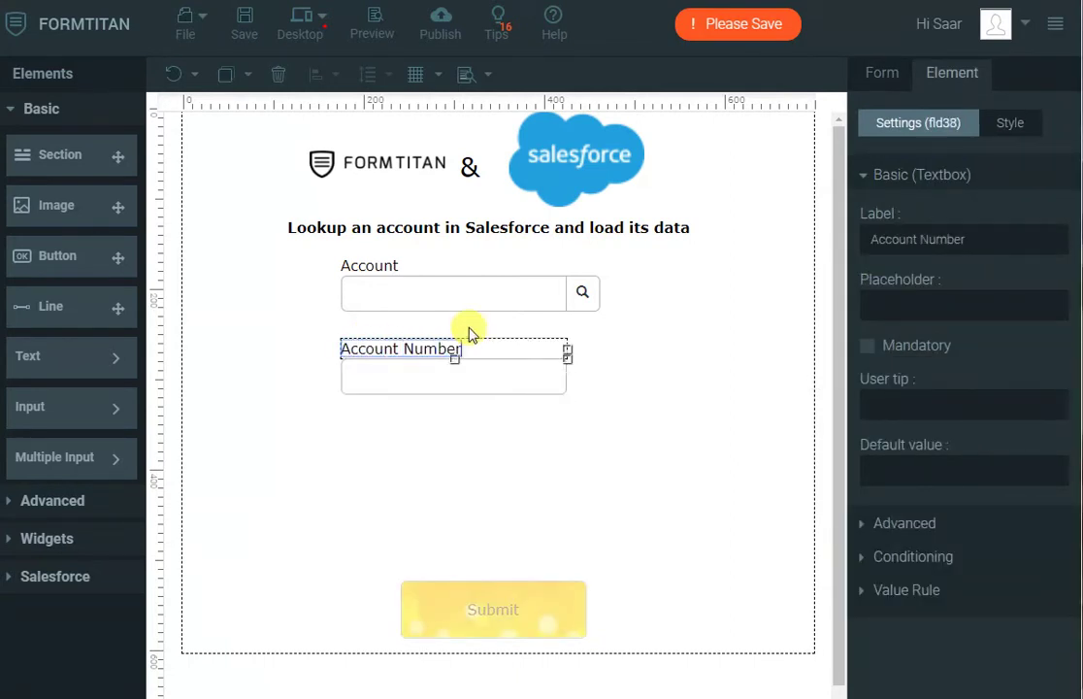
left_click(109, 456)
left_click_drag(266, 388, 379, 435)
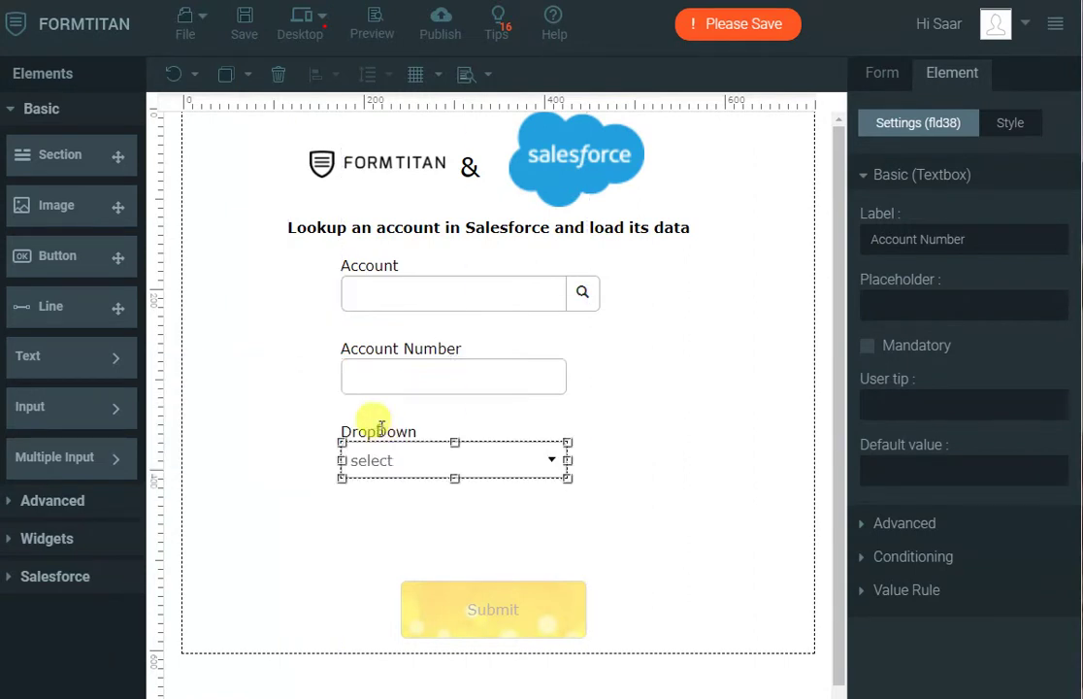
Label the dropdown 'Account Type', delete its three default choices and turn off Other
double_click(381, 431)
type("Account Type")
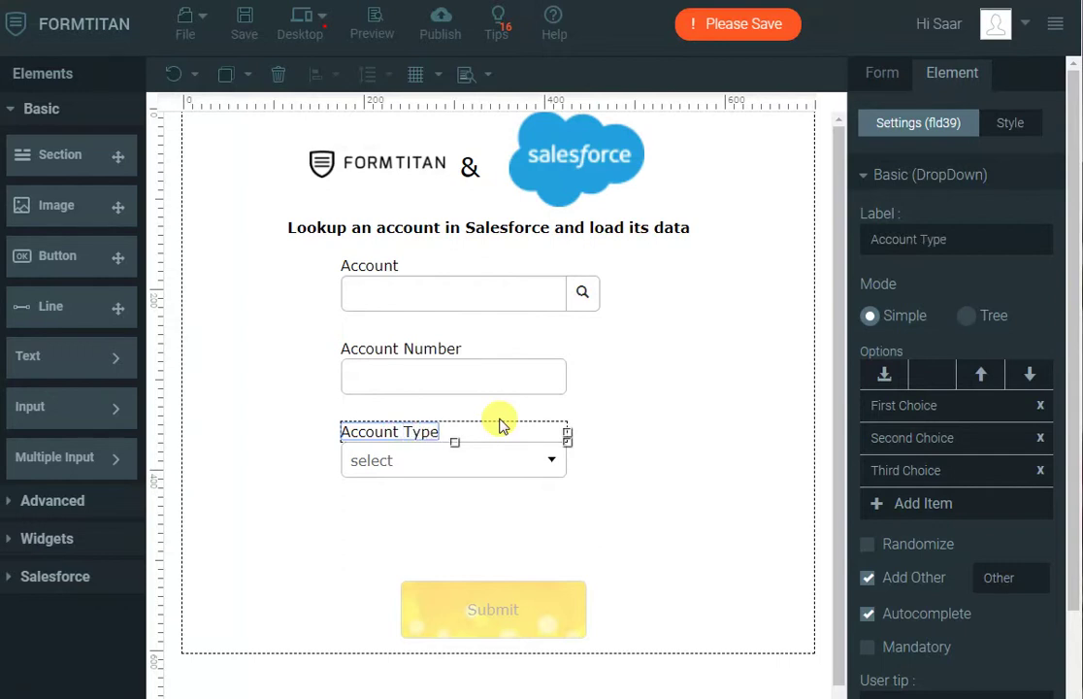
left_click(545, 457)
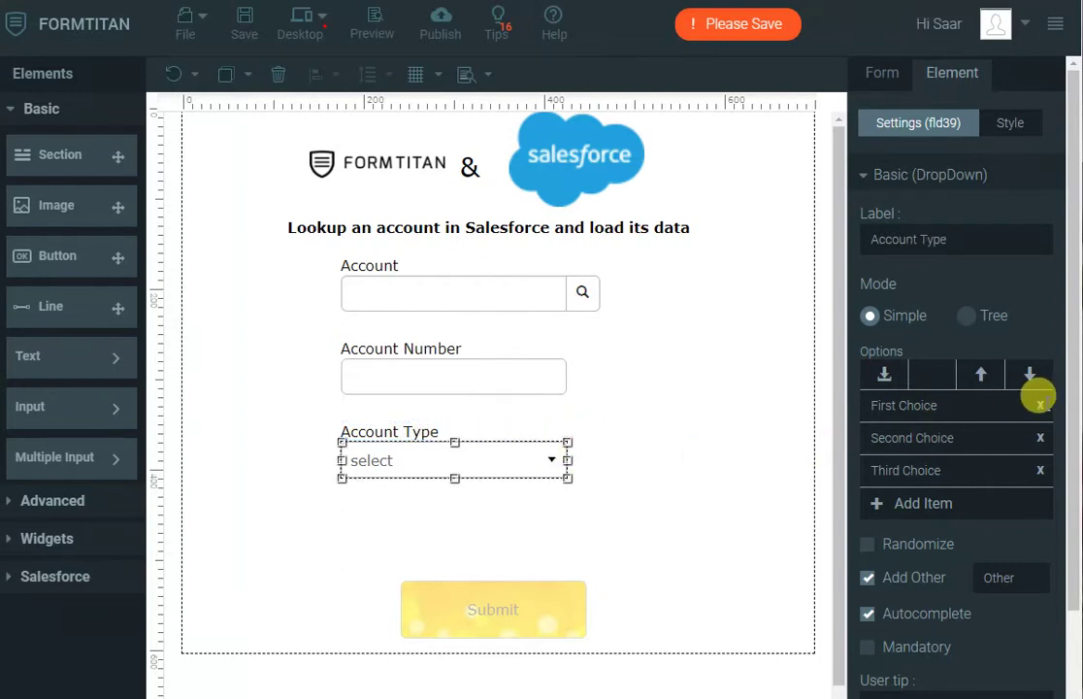
left_click(1040, 405)
left_click(1039, 405)
left_click(1040, 404)
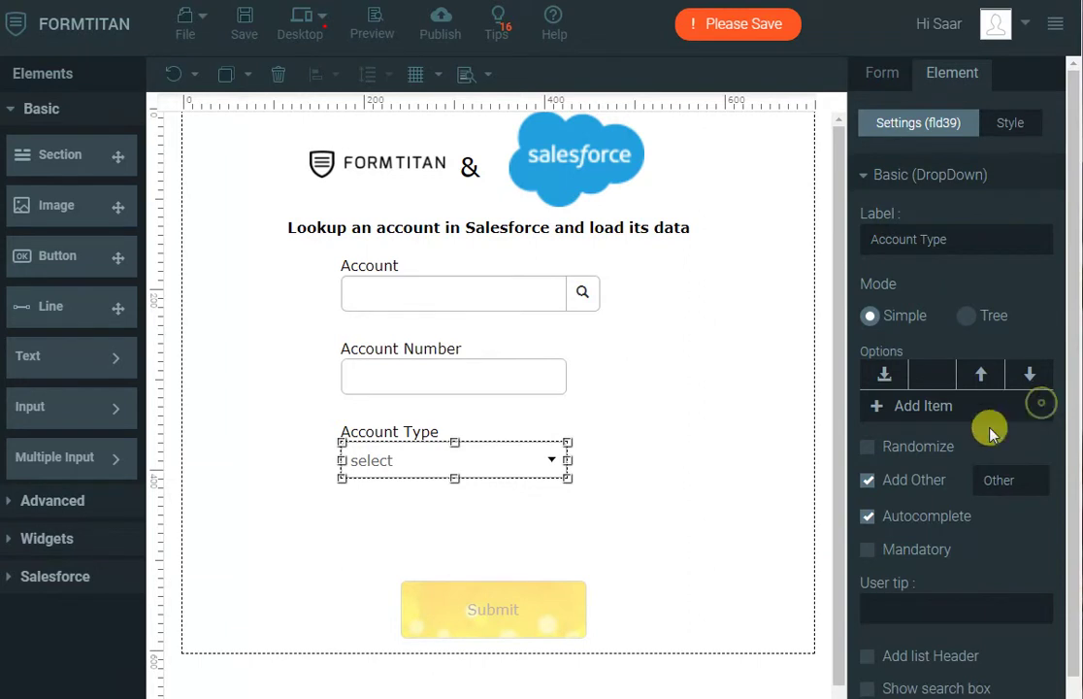
left_click(866, 481)
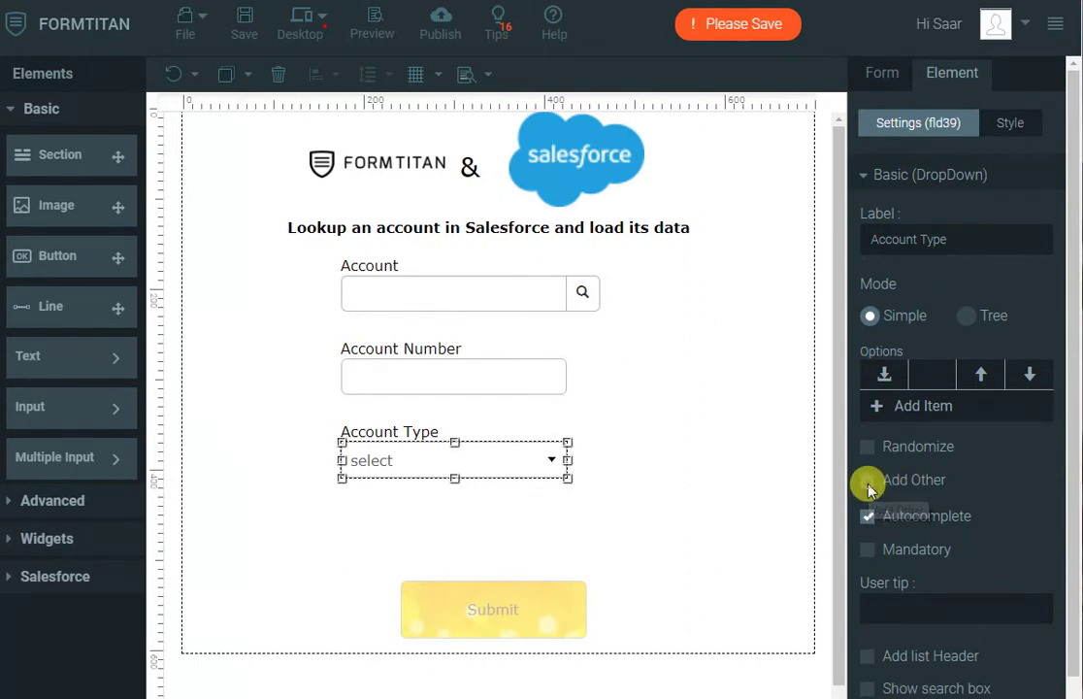
left_click(766, 383)
Set Get From Salesforce to query the Account object and show its condition settings
left_click(902, 346)
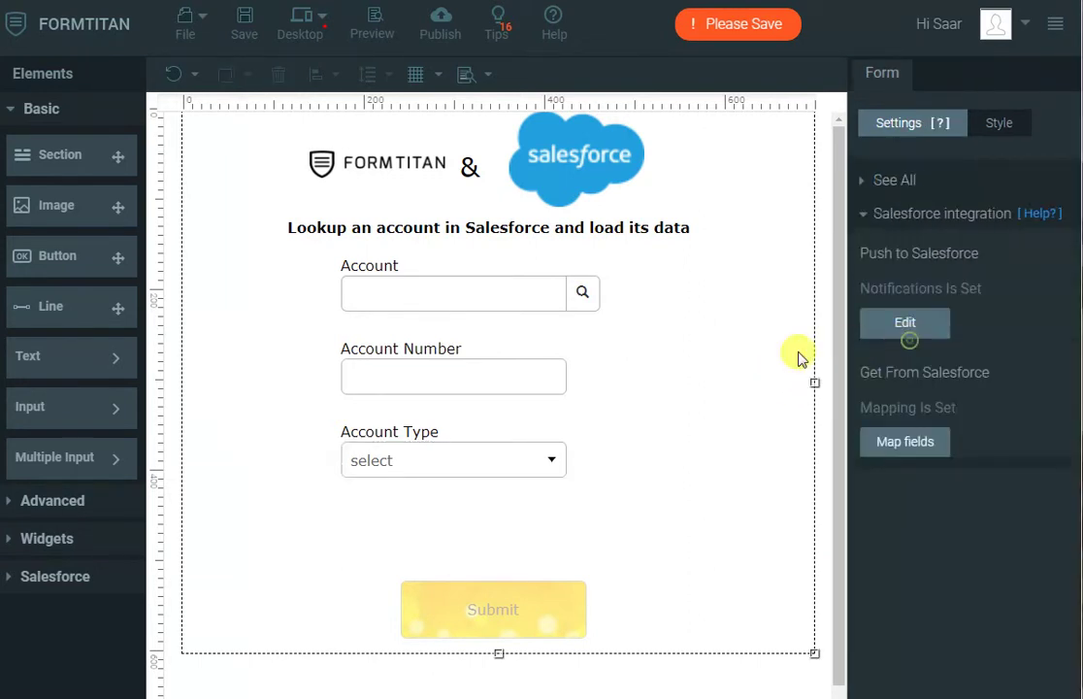
left_click(907, 443)
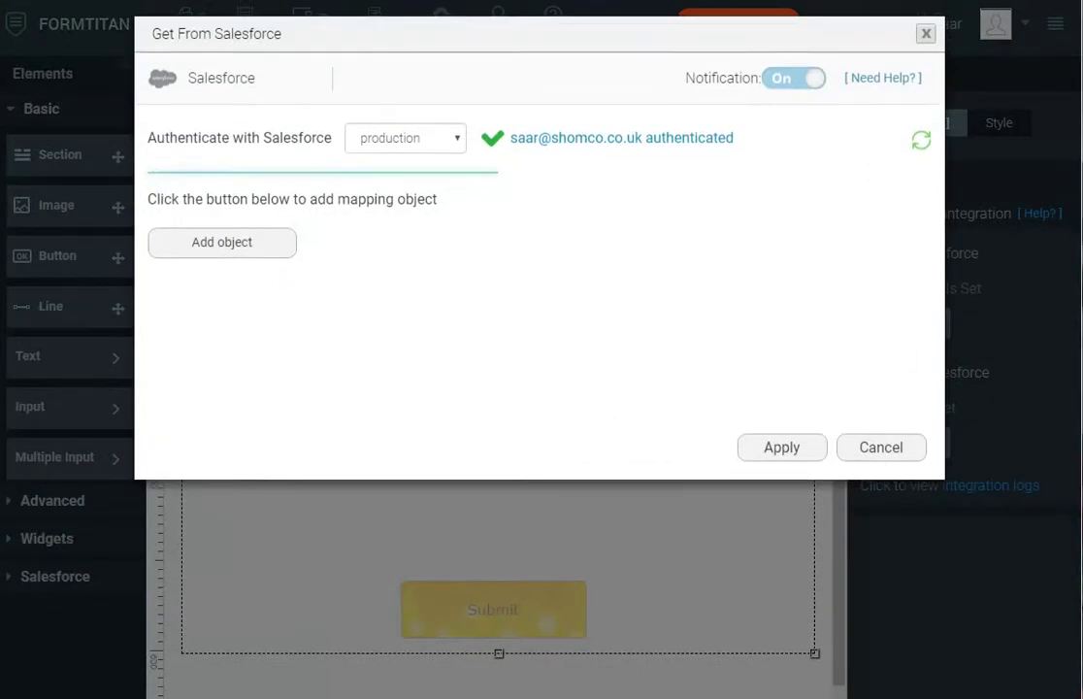
left_click(287, 250)
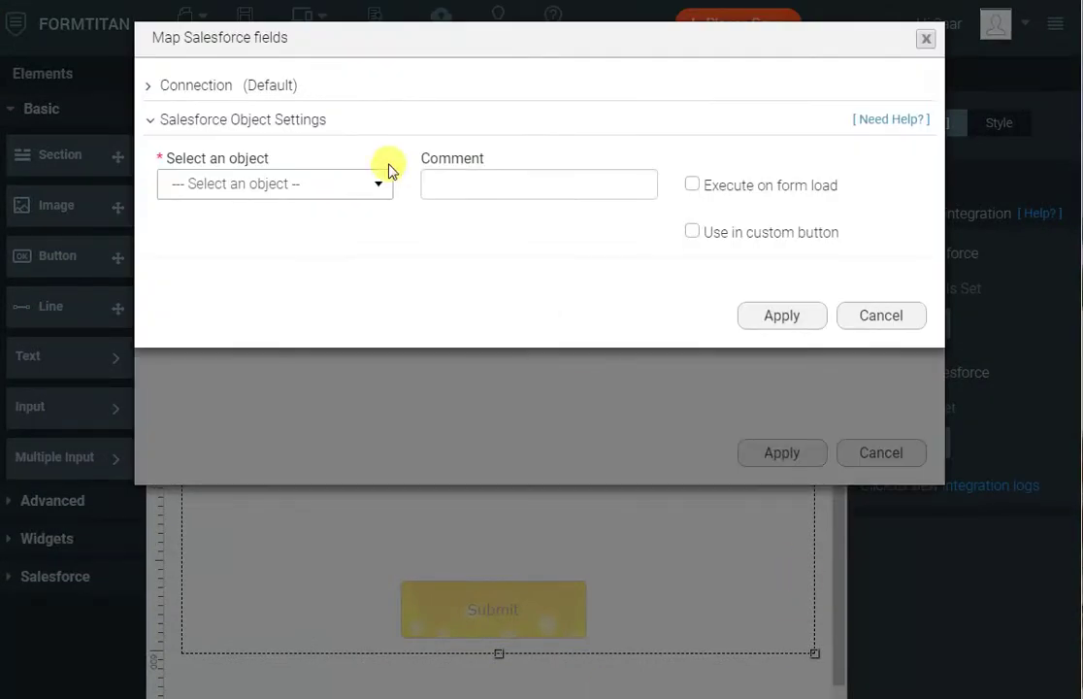
left_click(338, 192)
left_click(295, 244)
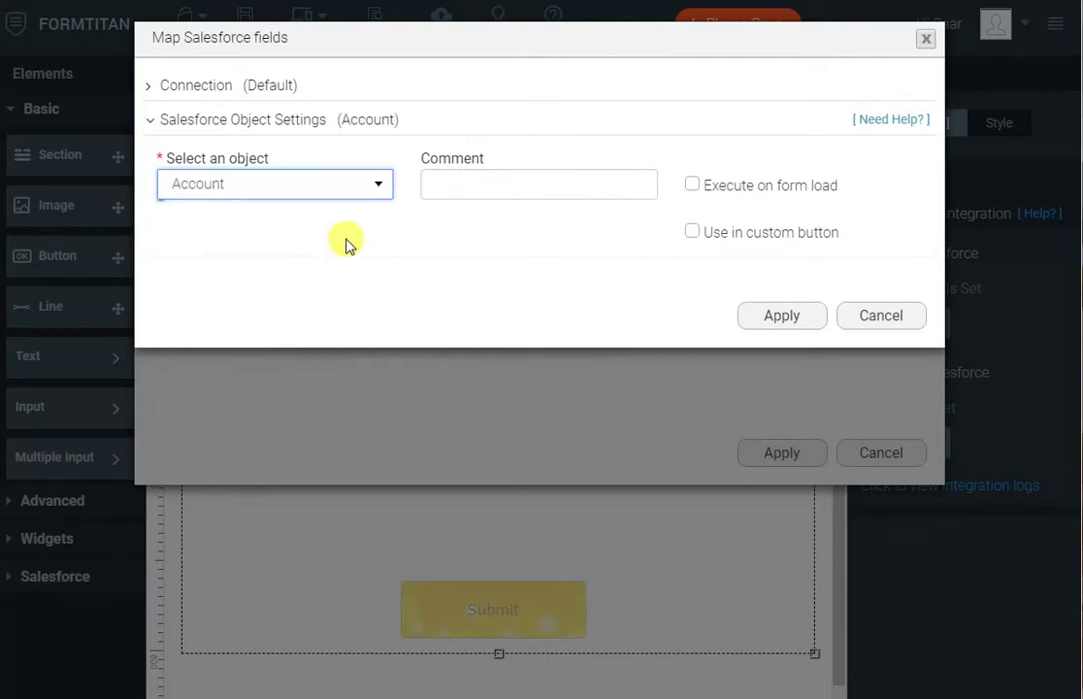
left_click(305, 273)
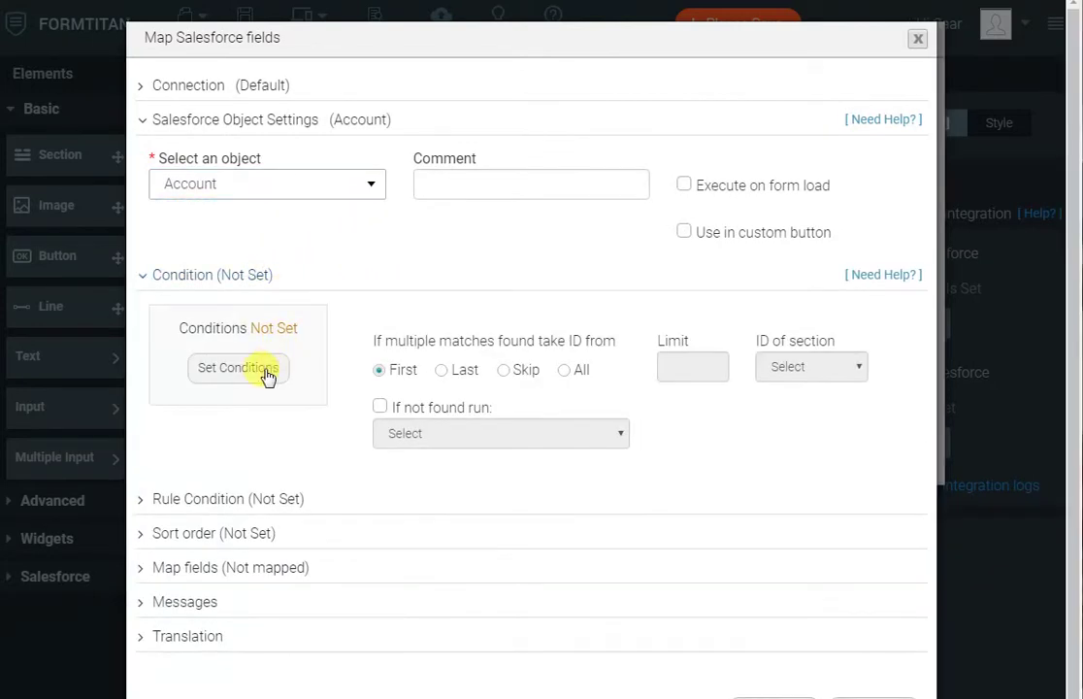
left_click(268, 377)
Add the condition: Salesforce Account ID Equals the form's Account field
left_click(316, 92)
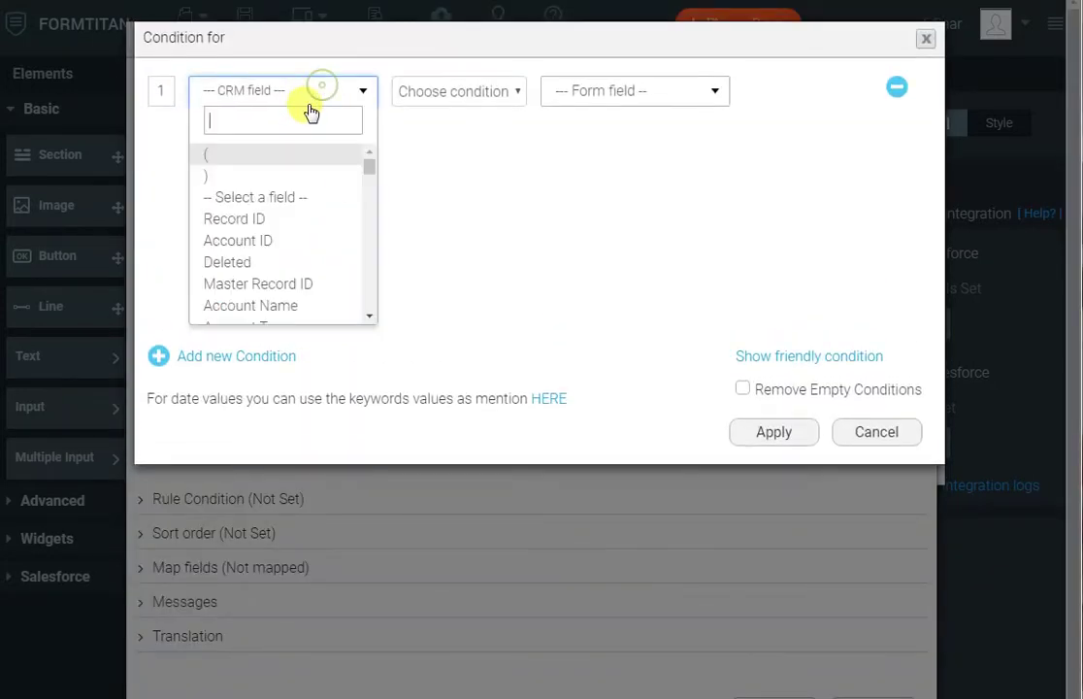
left_click(257, 239)
left_click(435, 97)
left_click(430, 135)
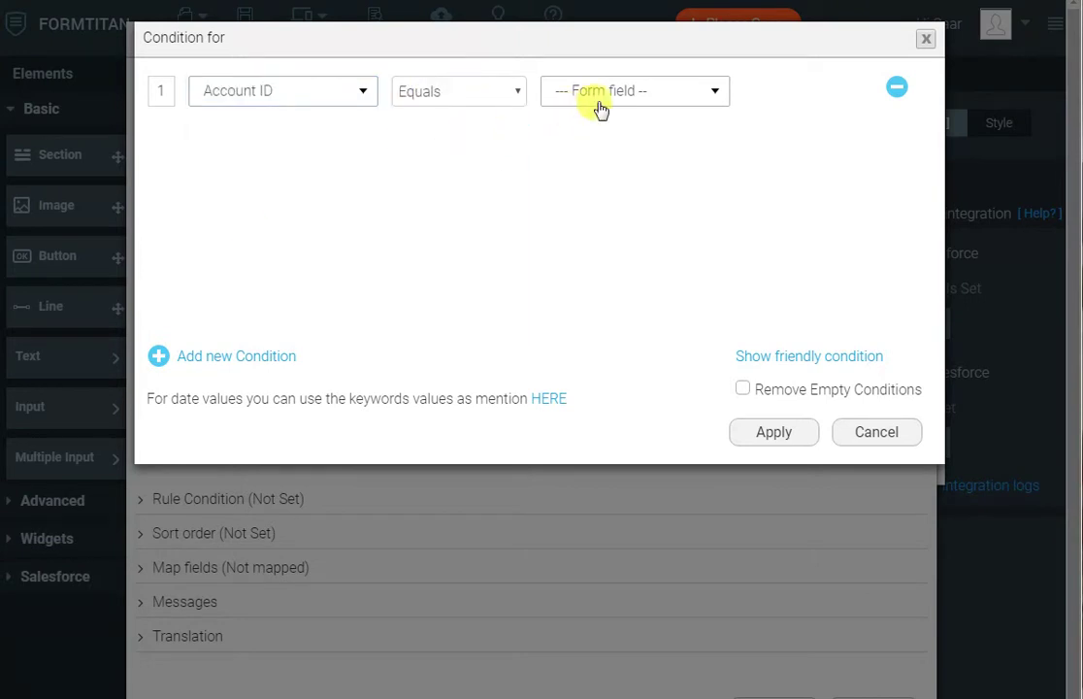
left_click(599, 97)
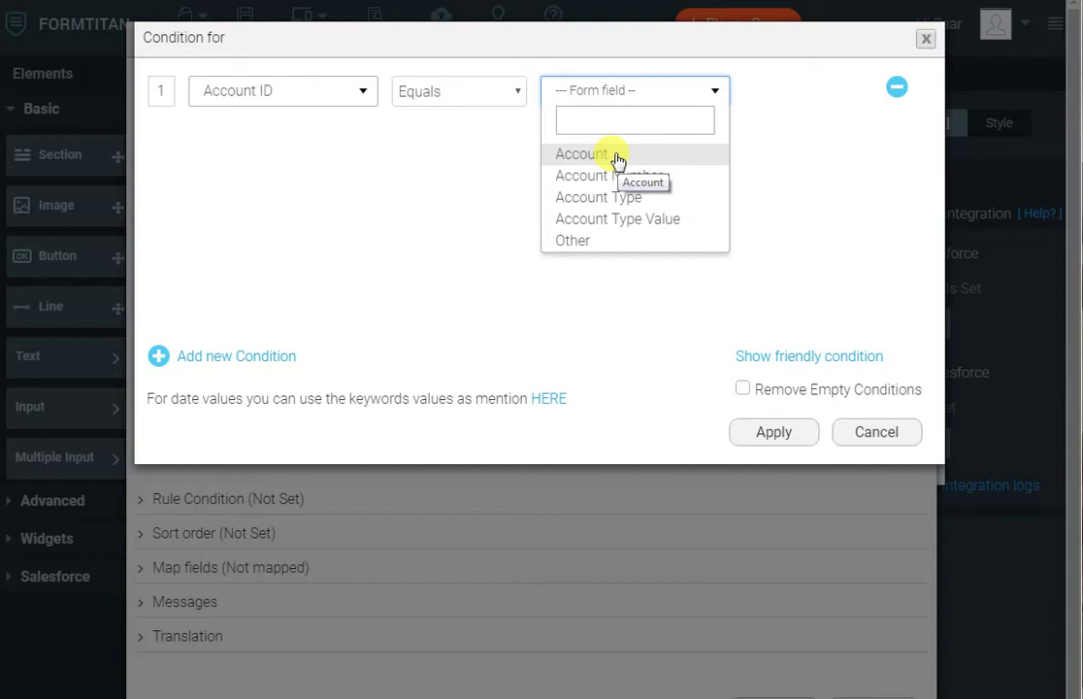
left_click(616, 155)
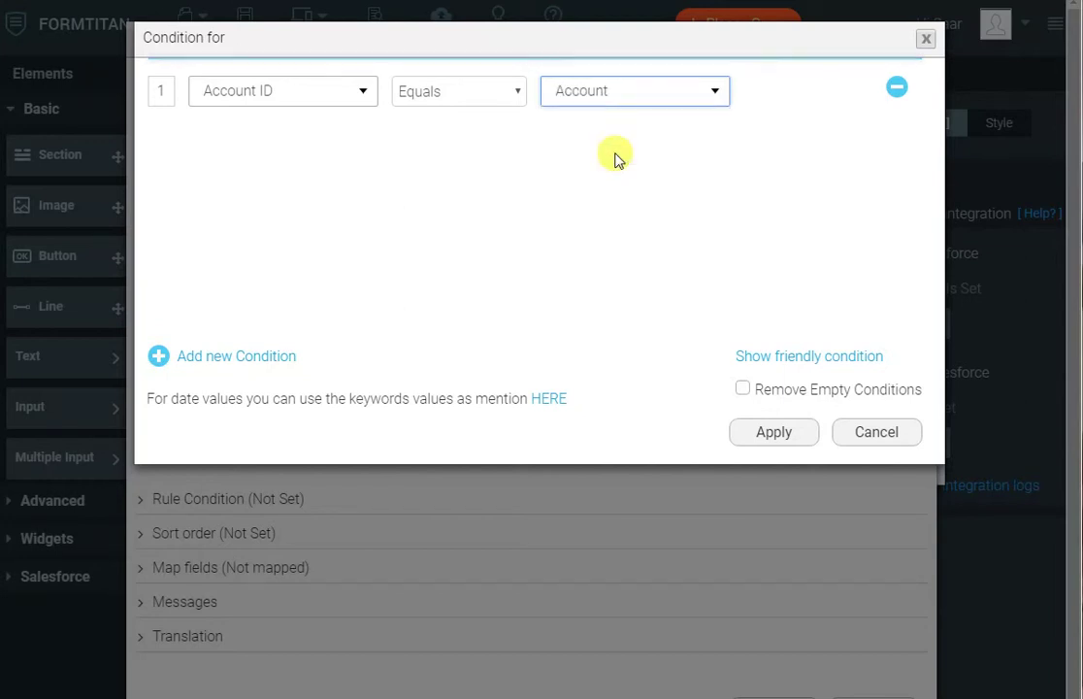
left_click(759, 434)
Map the Account Number and Account Type form fields to the matching Salesforce Account fields
left_click(235, 569)
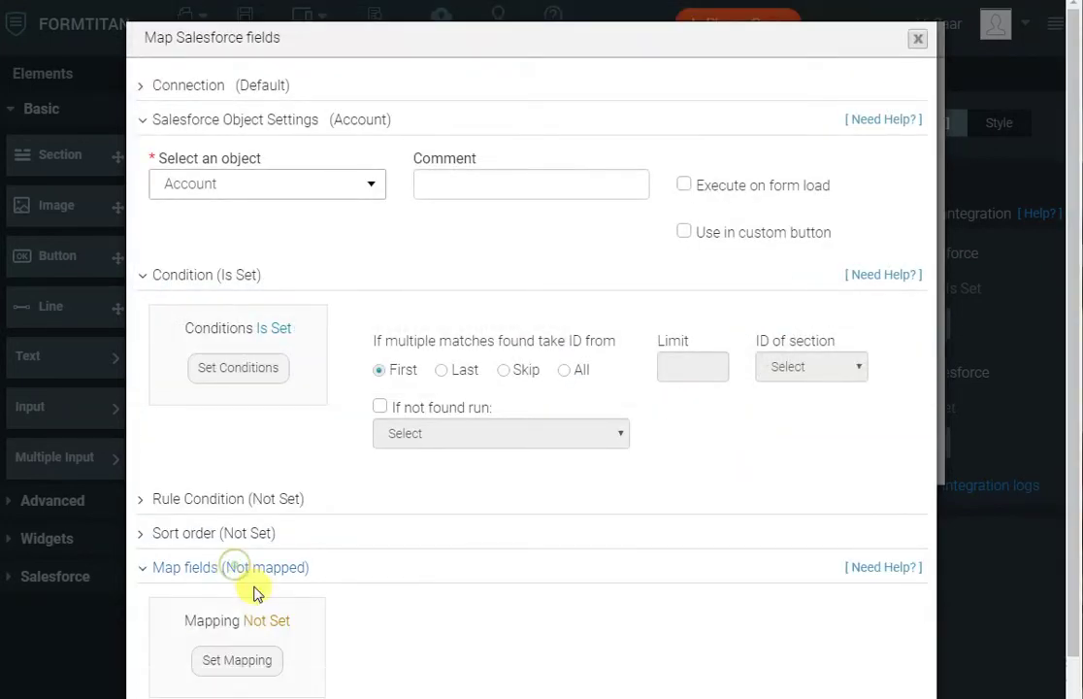
left_click(249, 663)
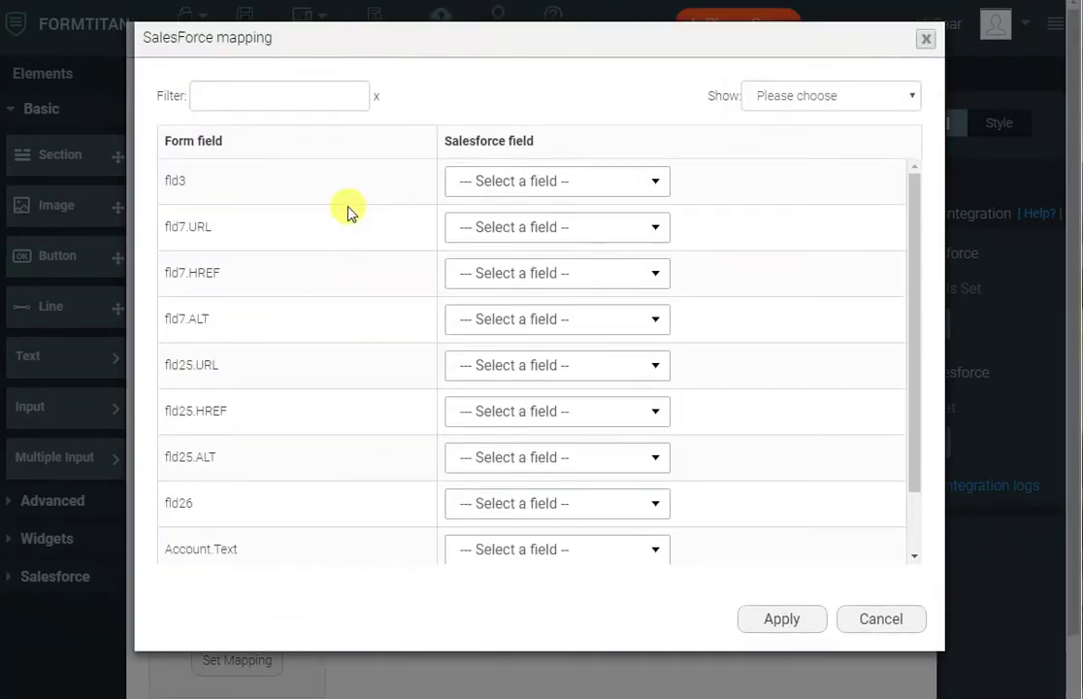
scroll(386, 260, "down", 1)
scroll(386, 260, "down", 3)
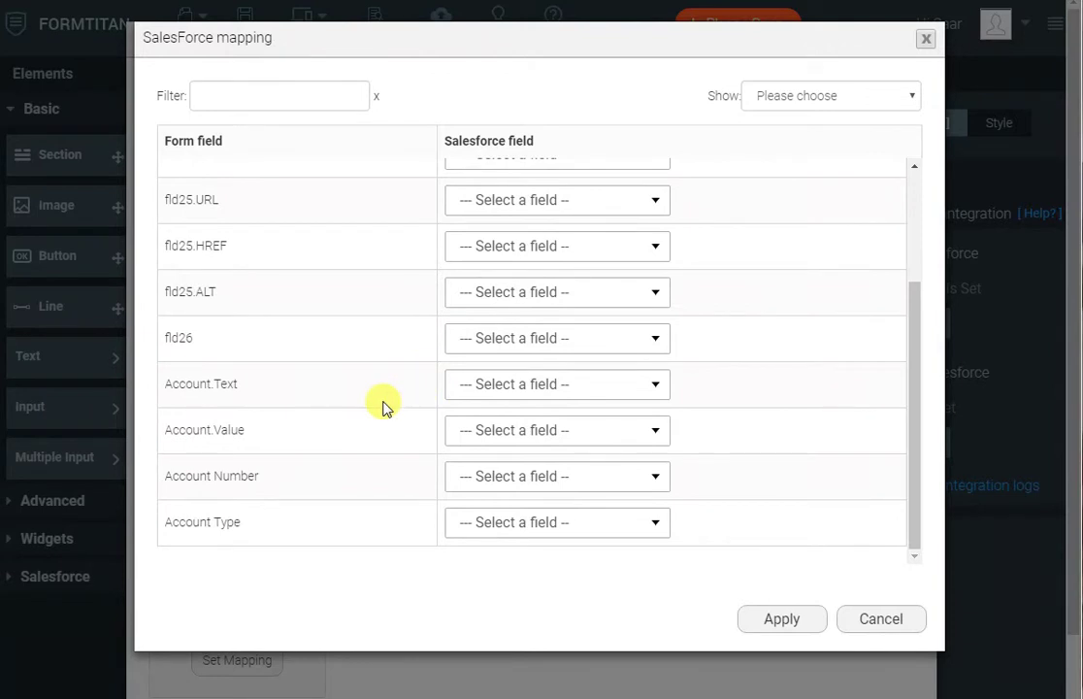
left_click(546, 490)
type("num")
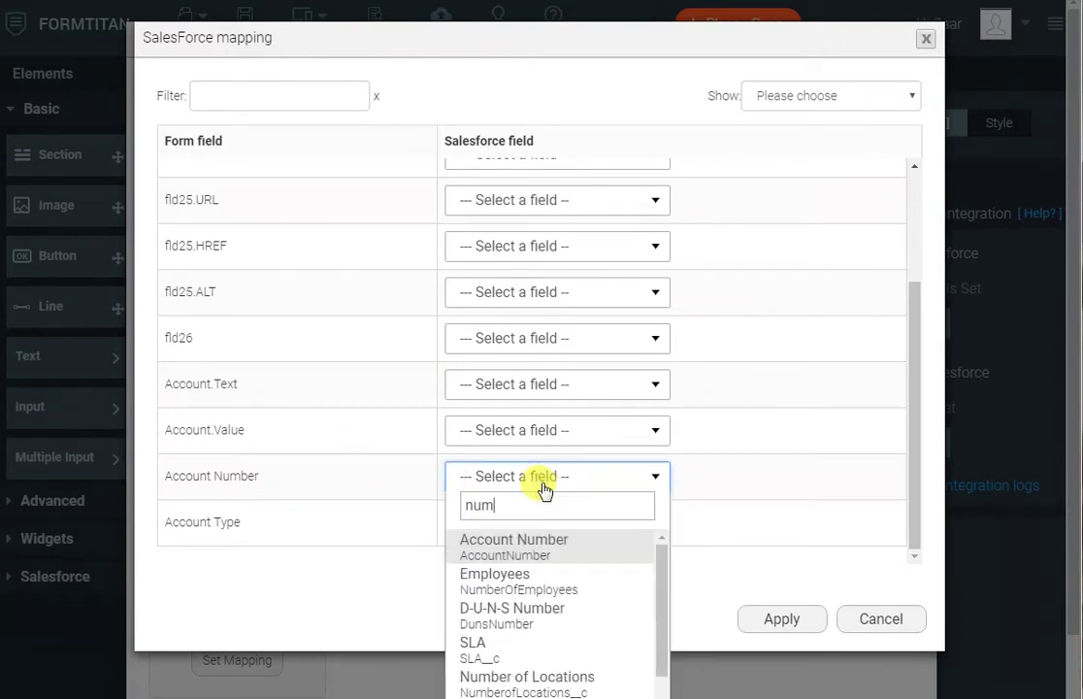
key("Return")
key("Tab")
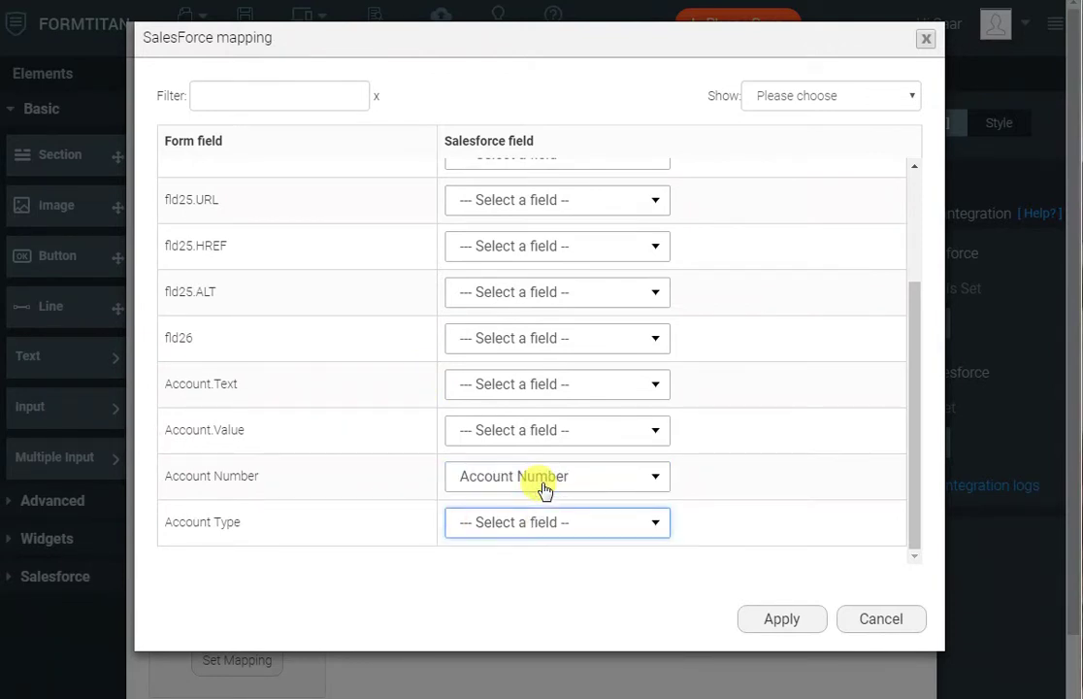
type("y")
key("Return")
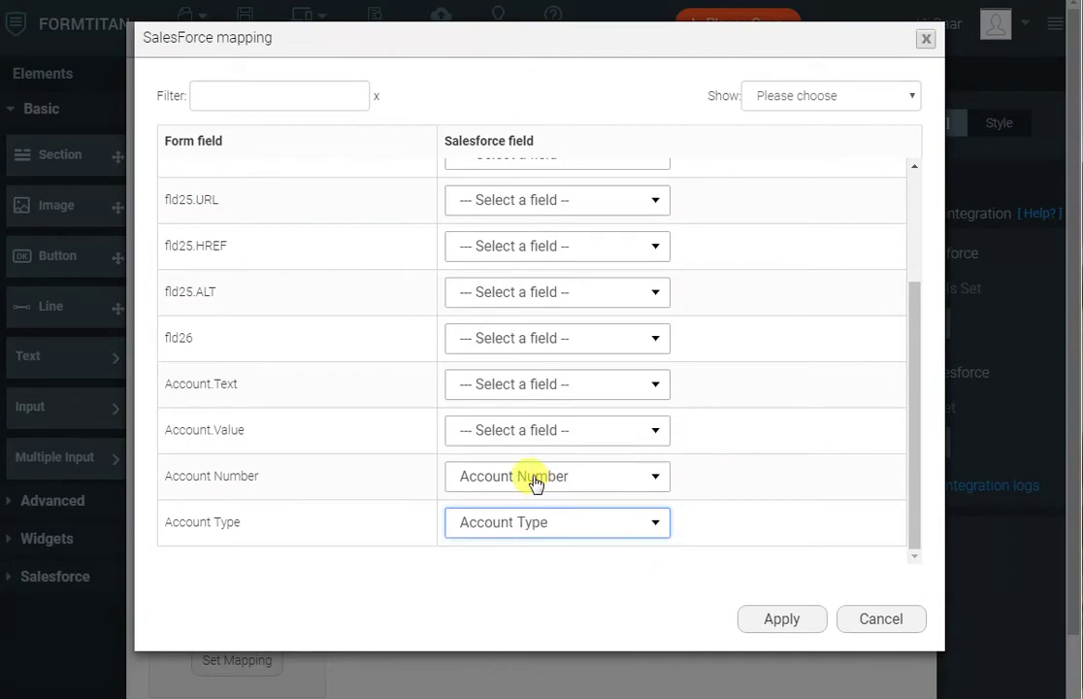
left_click(779, 621)
scroll(711, 541, "down", 3)
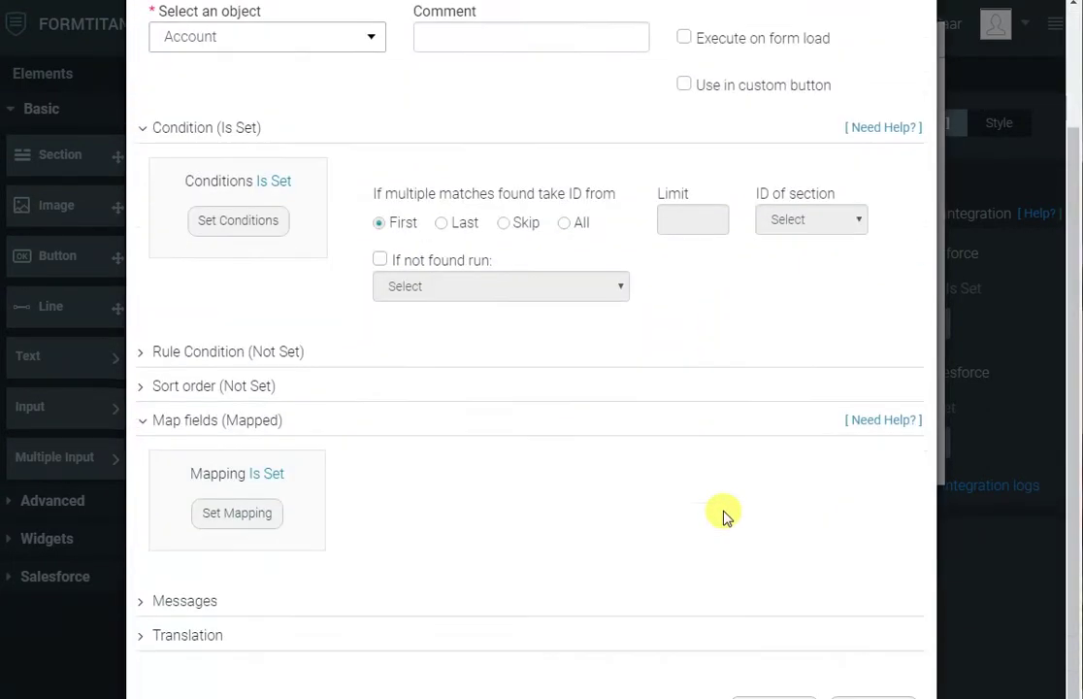
left_click(772, 695)
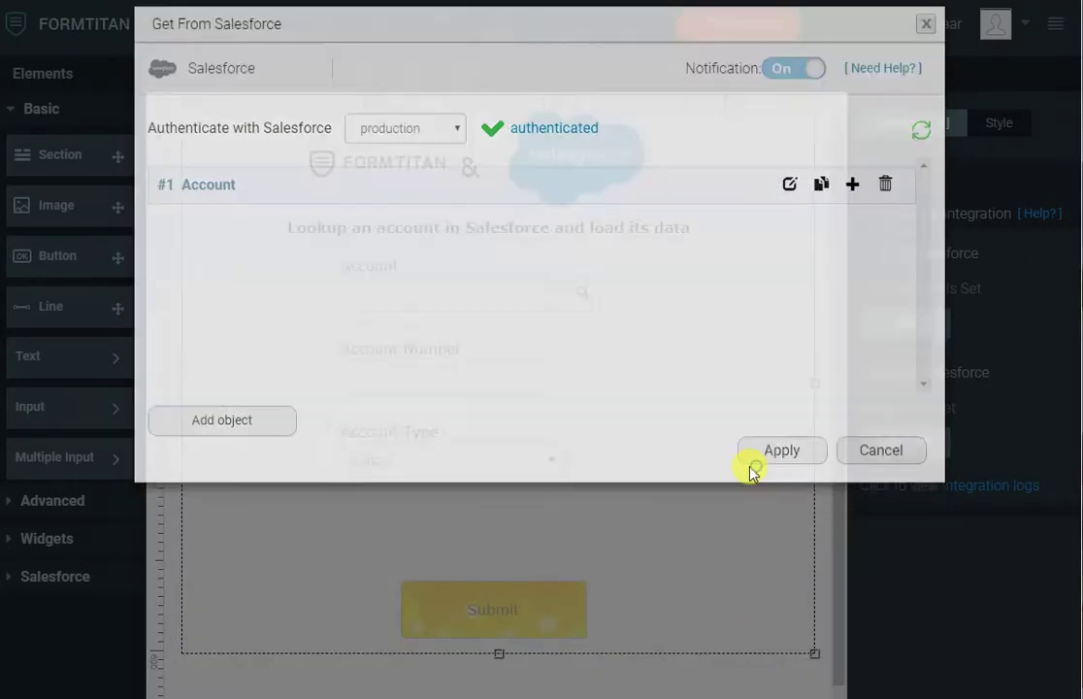
Apply the Get From Salesforce settings, publish the form, and open its live version
left_click(766, 456)
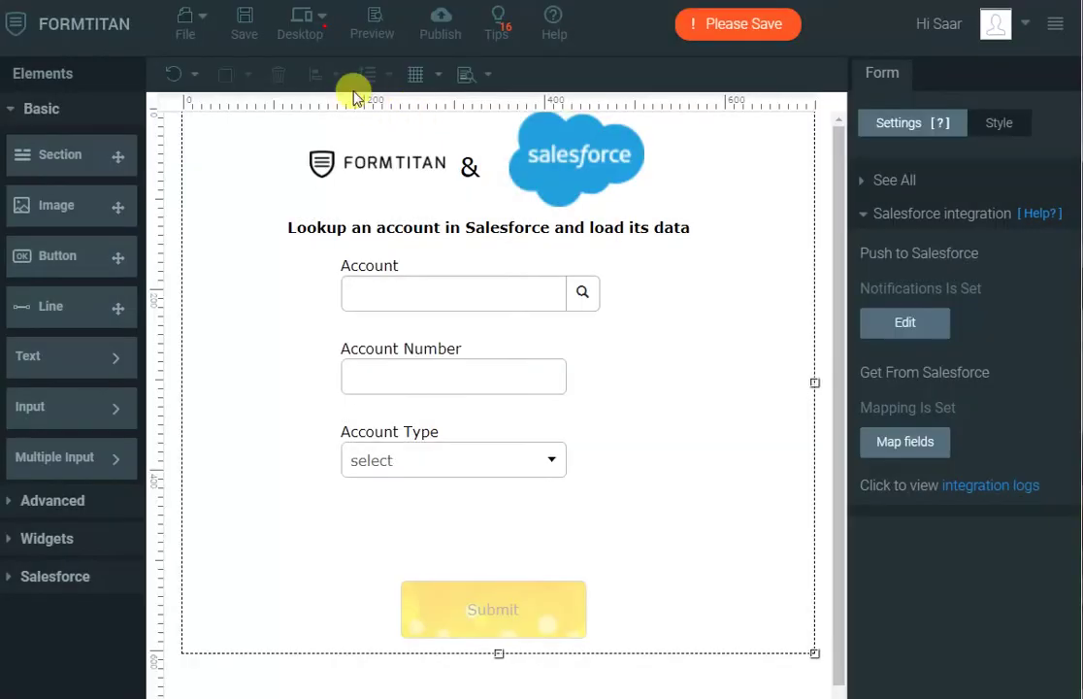
left_click(439, 29)
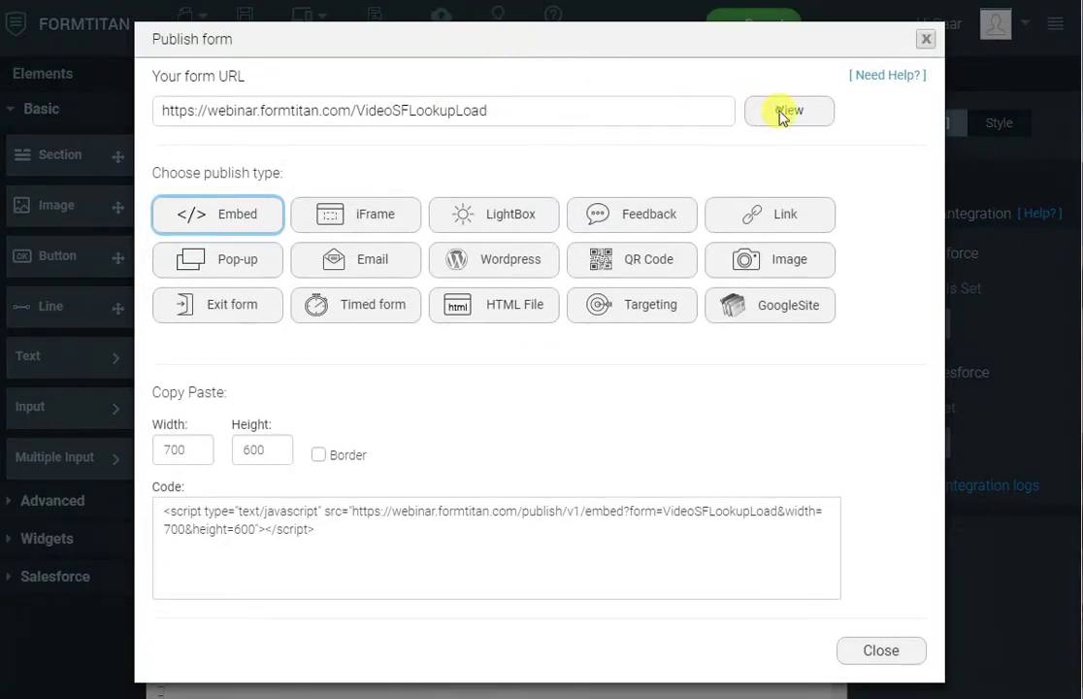
left_click(781, 115)
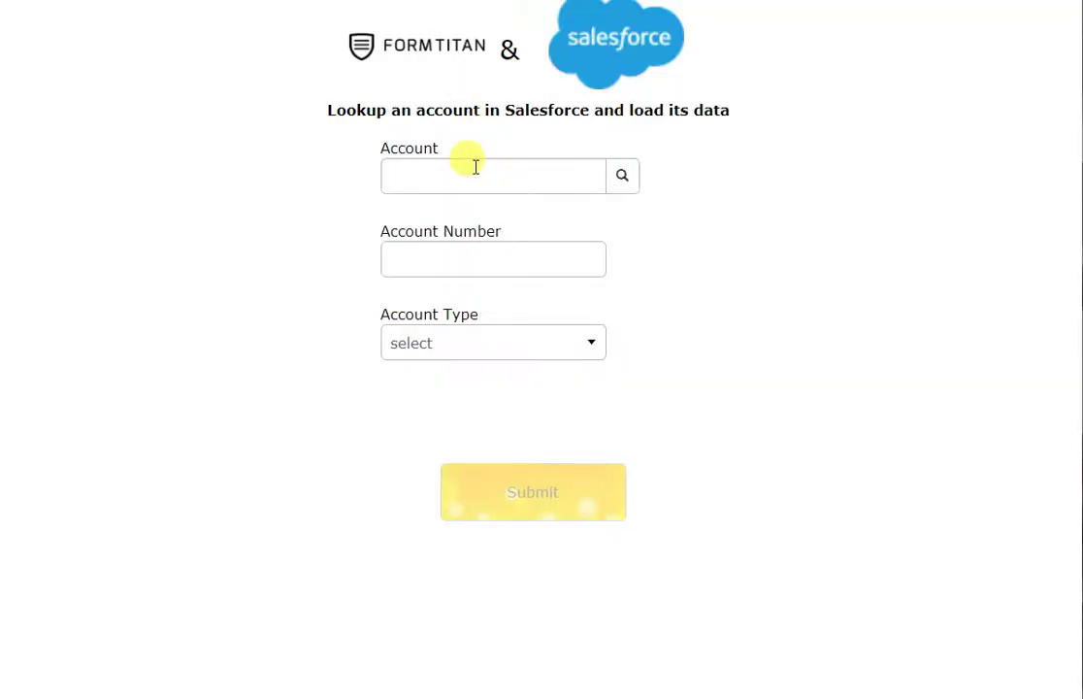
left_click(475, 167)
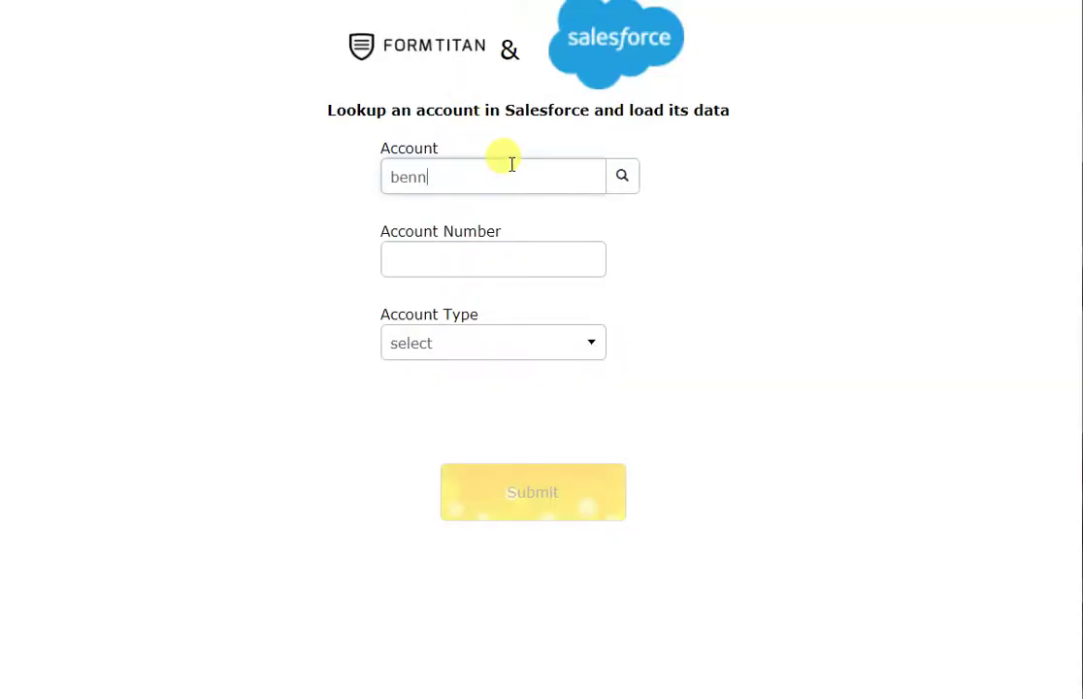
Search accounts for 'form' and select the first Formtitan result to auto-fill Account Number and Type
key("Return")
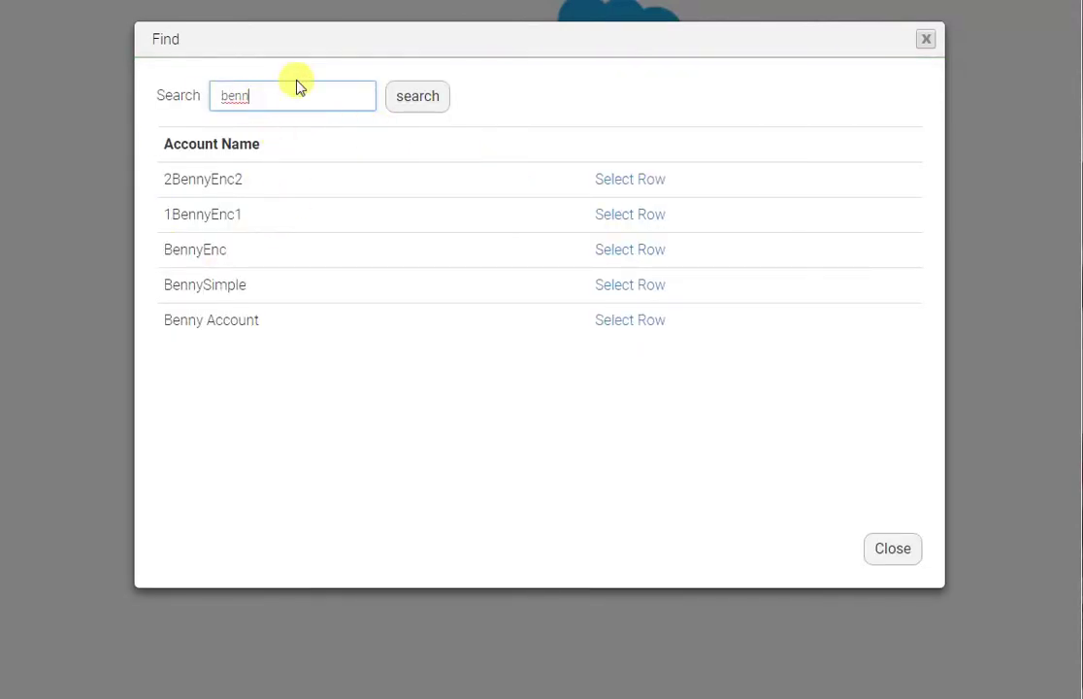
left_click_drag(283, 92, 188, 92)
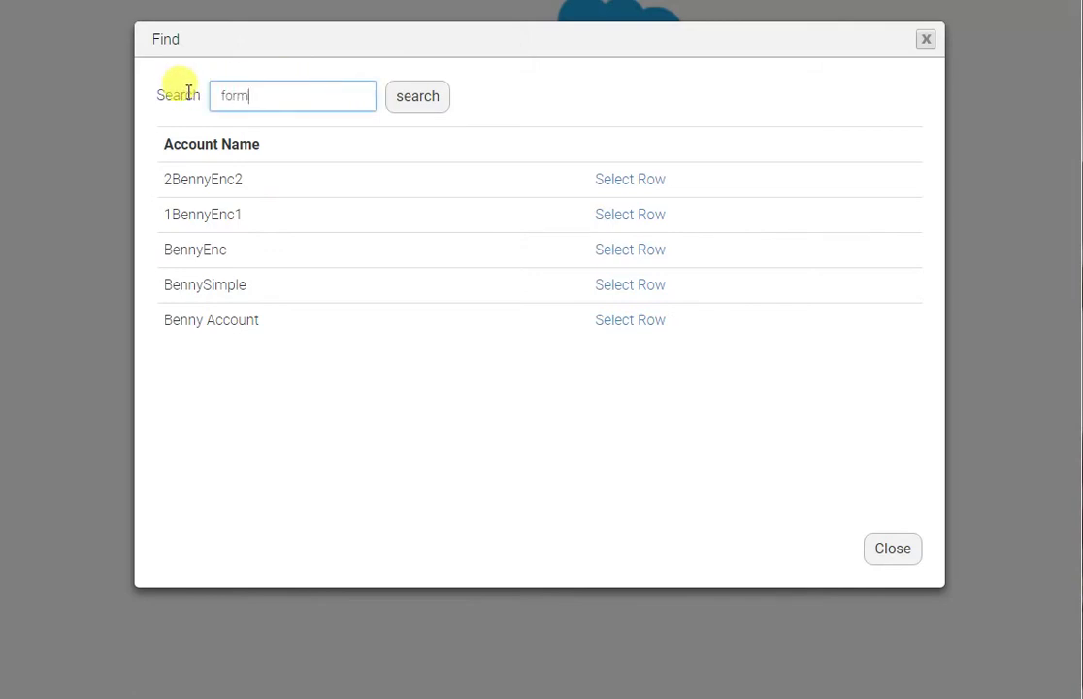
type("form")
left_click(417, 98)
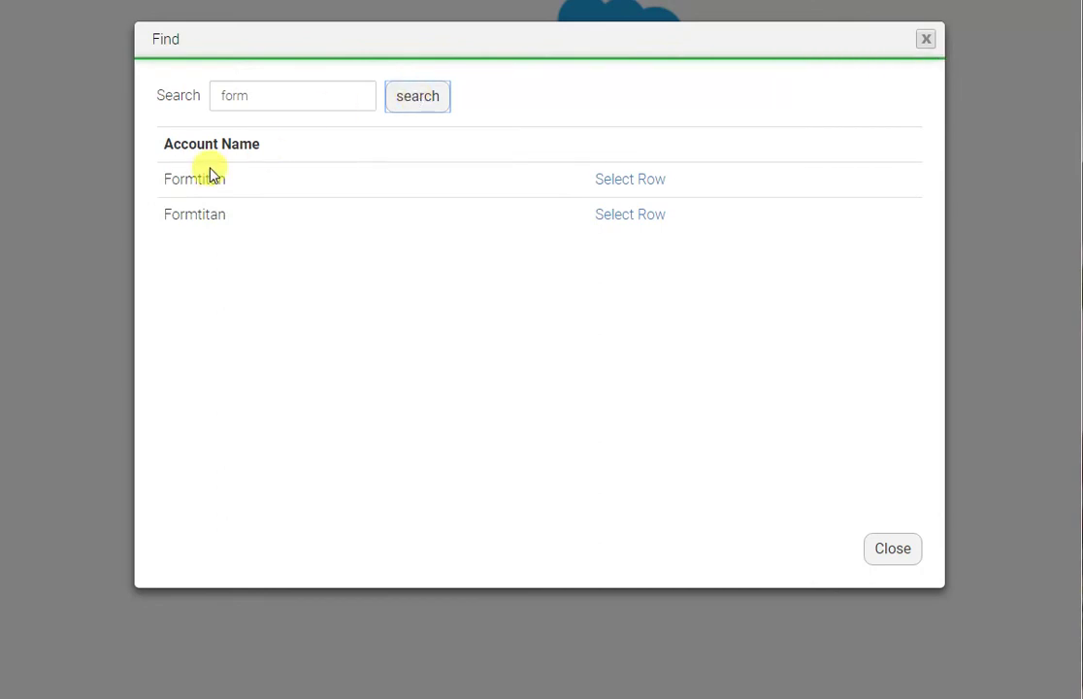
left_click(617, 185)
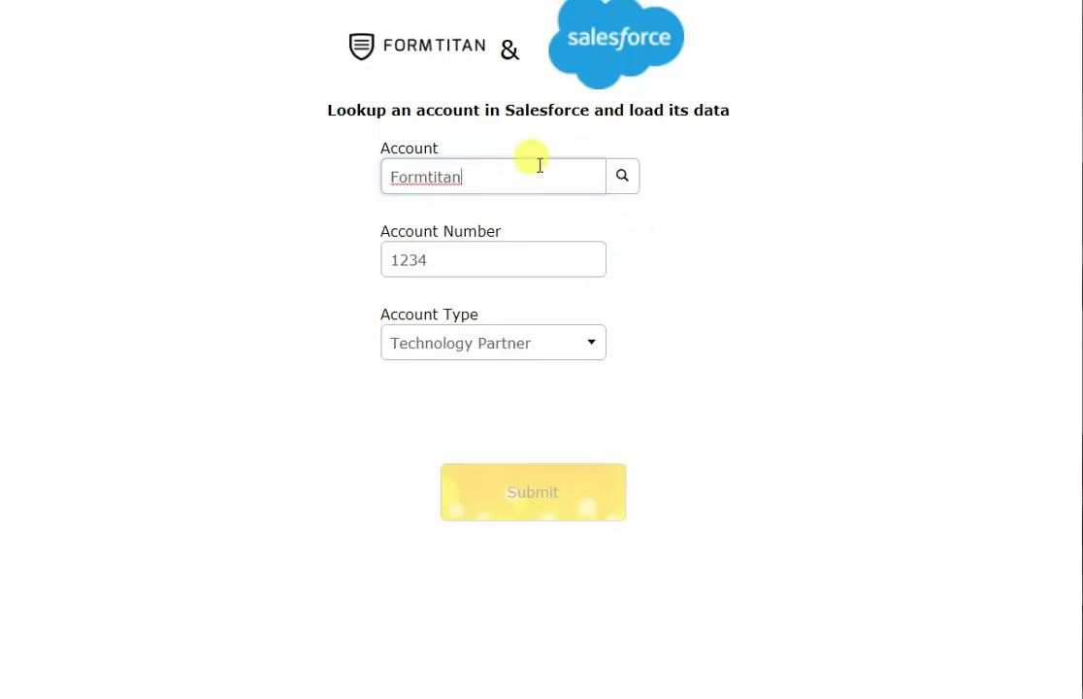
Search the Account lookup for 'benny' and pick the BennyEnc account from the results
left_click(621, 176)
left_click_drag(313, 96, 67, 88)
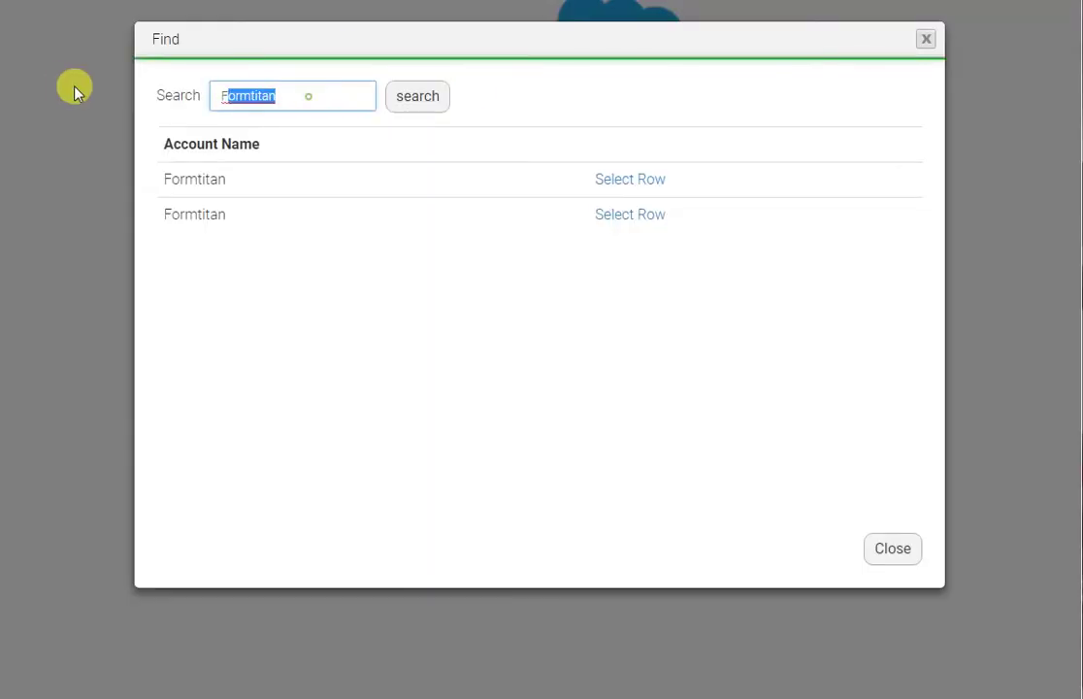
type("benny")
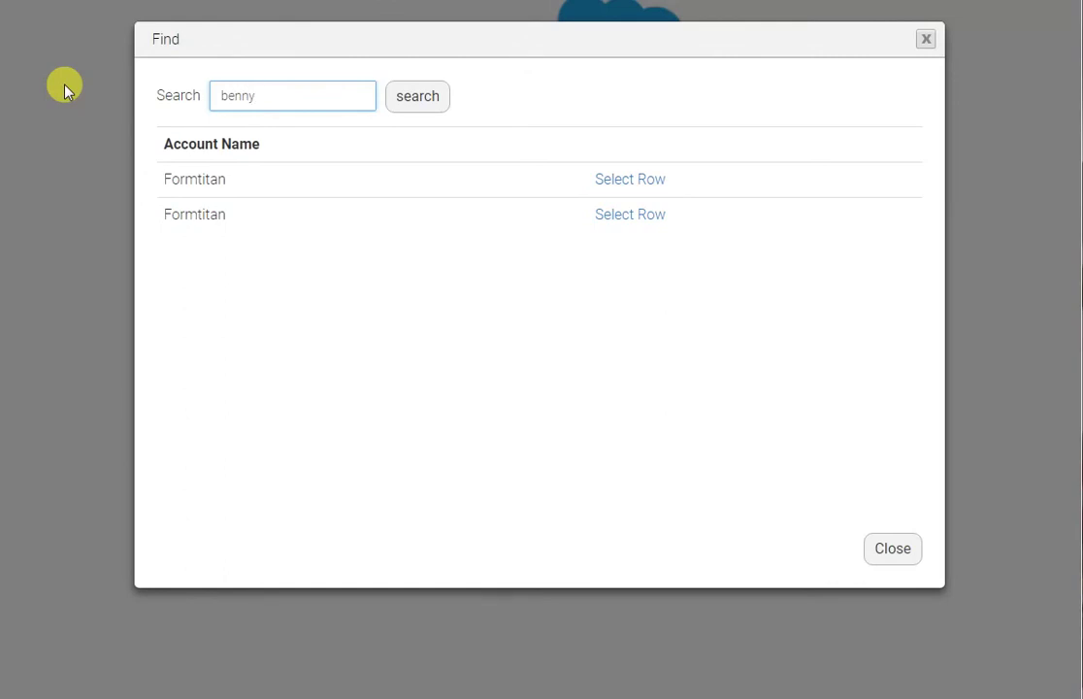
key("Return")
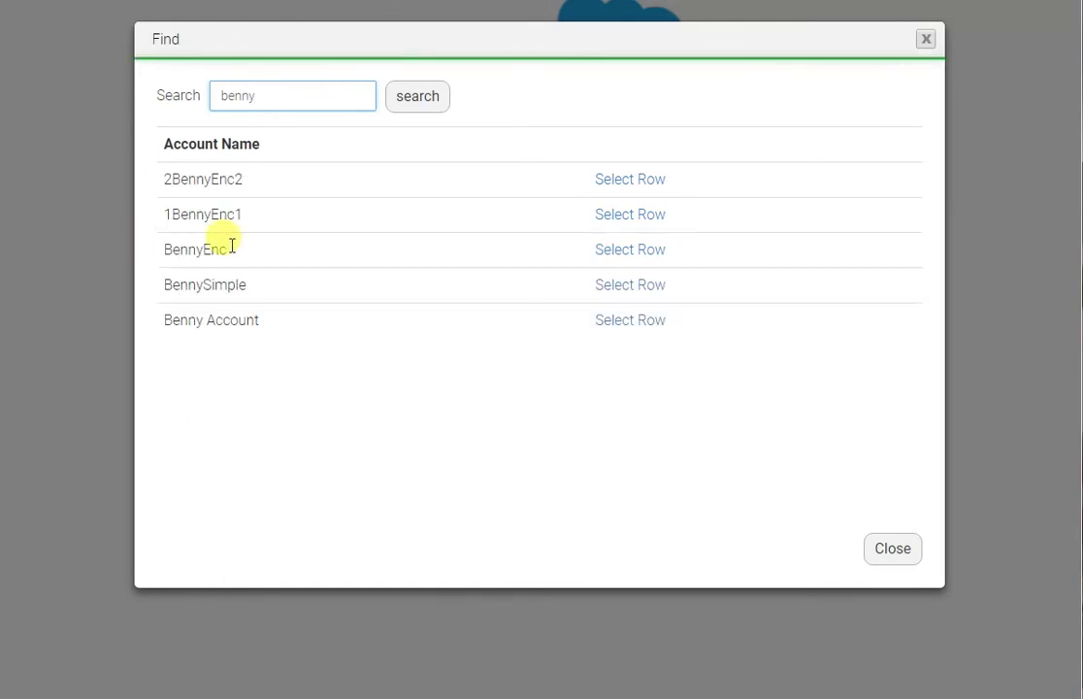
left_click(611, 252)
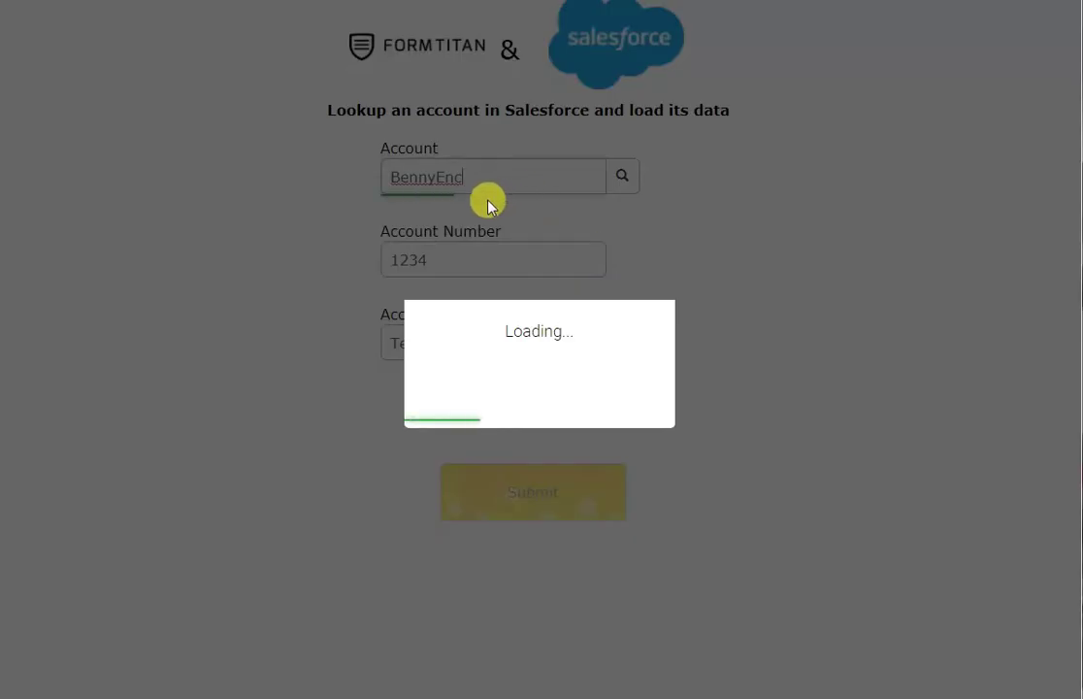